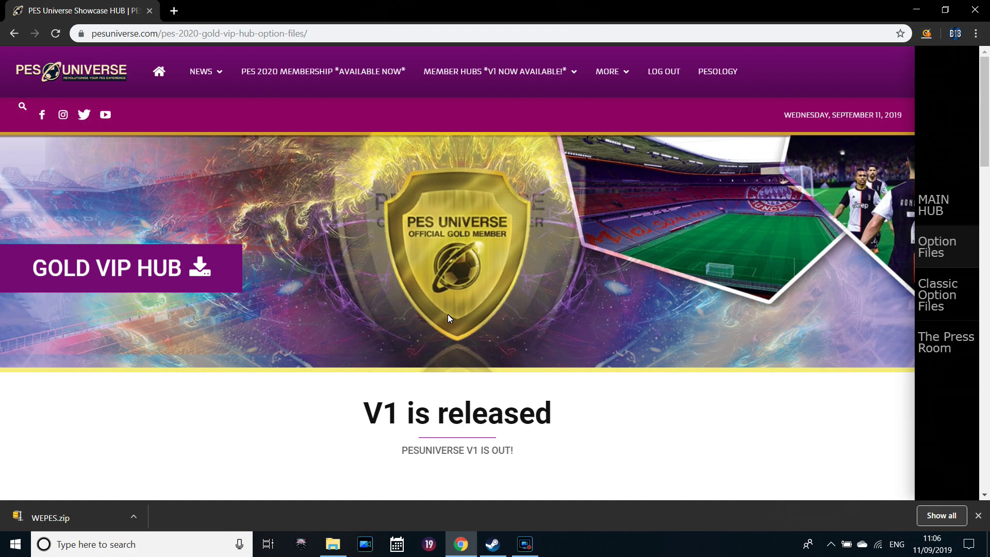
Step: Examine the V1 release notes and the PS4 and PC V1 download options on the Gold VIP Hub page
{"action": "scroll", "coordinate": [448, 317], "scroll_direction": "down", "scroll_amount": 3}
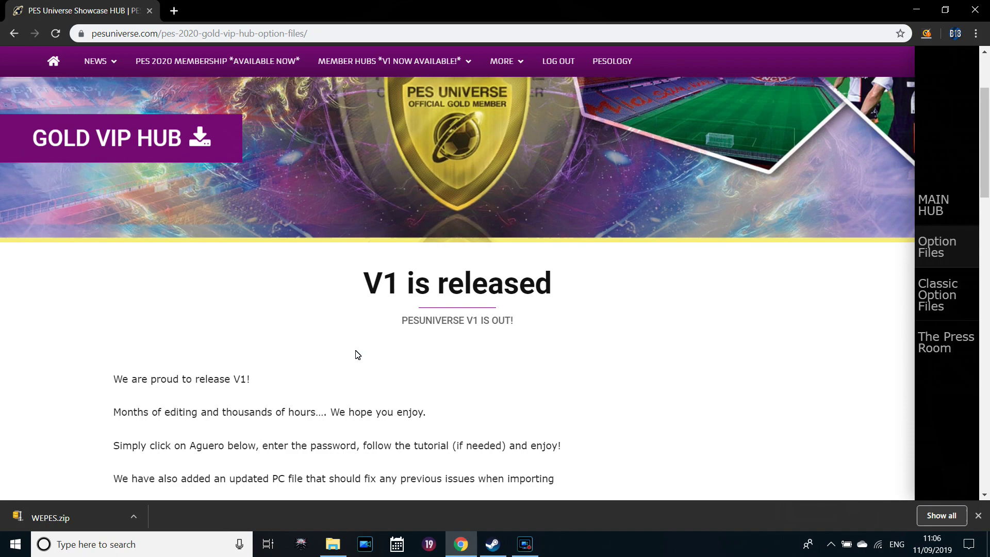
{"action": "scroll", "coordinate": [357, 354], "scroll_direction": "up", "scroll_amount": 3}
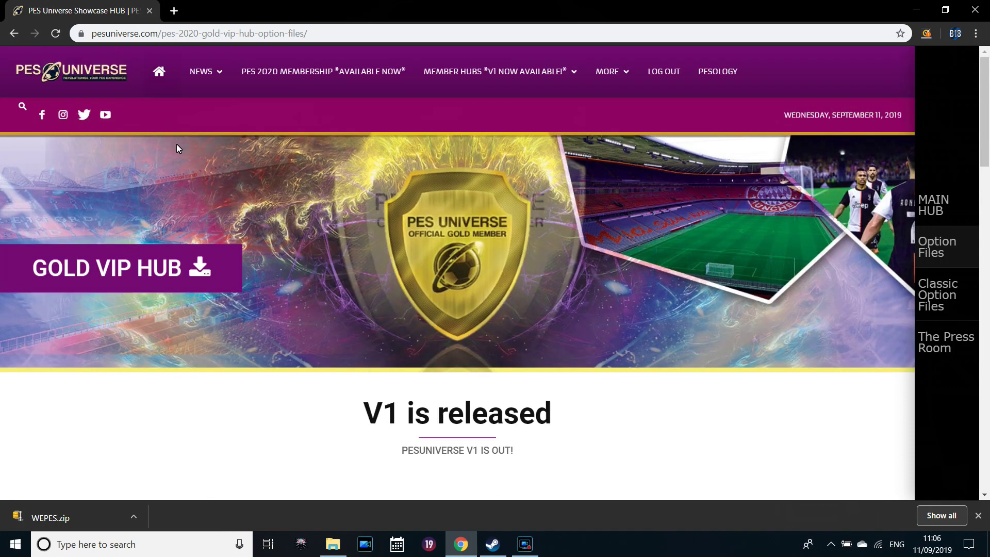
{"action": "scroll", "coordinate": [294, 278], "scroll_direction": "down", "scroll_amount": 6}
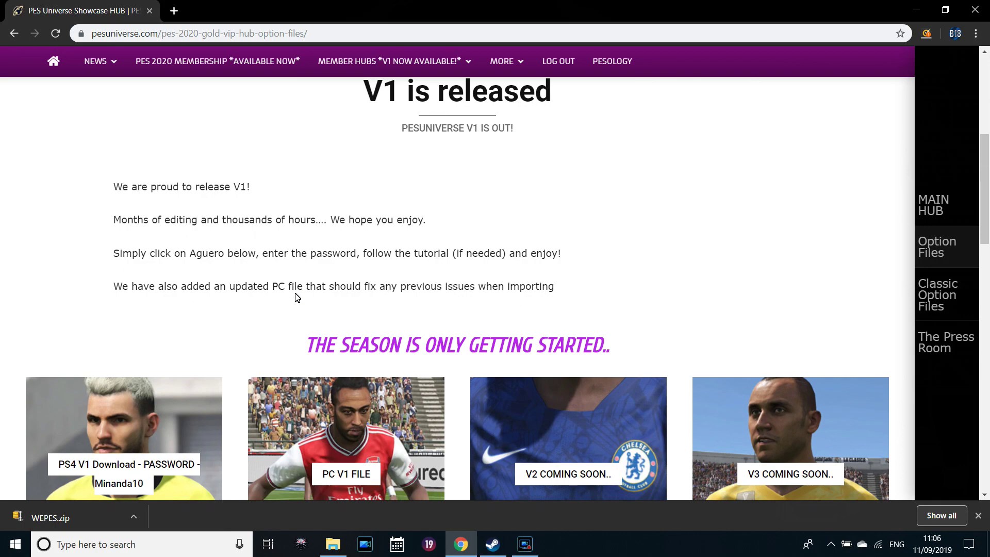
{"action": "scroll", "coordinate": [295, 289], "scroll_direction": "up", "scroll_amount": 4}
{"action": "scroll", "coordinate": [296, 298], "scroll_direction": "down", "scroll_amount": 5}
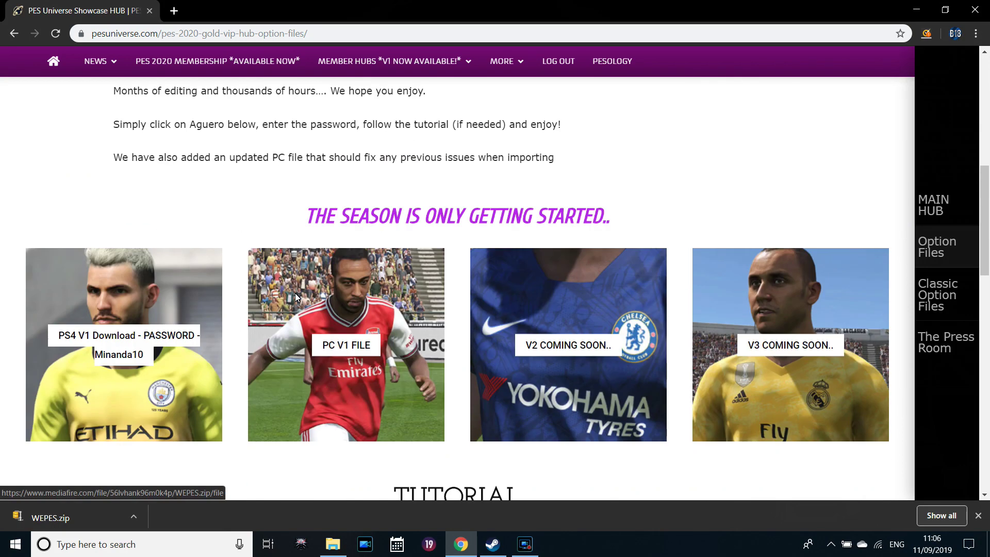
{"action": "scroll", "coordinate": [297, 297], "scroll_direction": "down", "scroll_amount": 3}
{"action": "scroll", "coordinate": [298, 295], "scroll_direction": "up", "scroll_amount": 7}
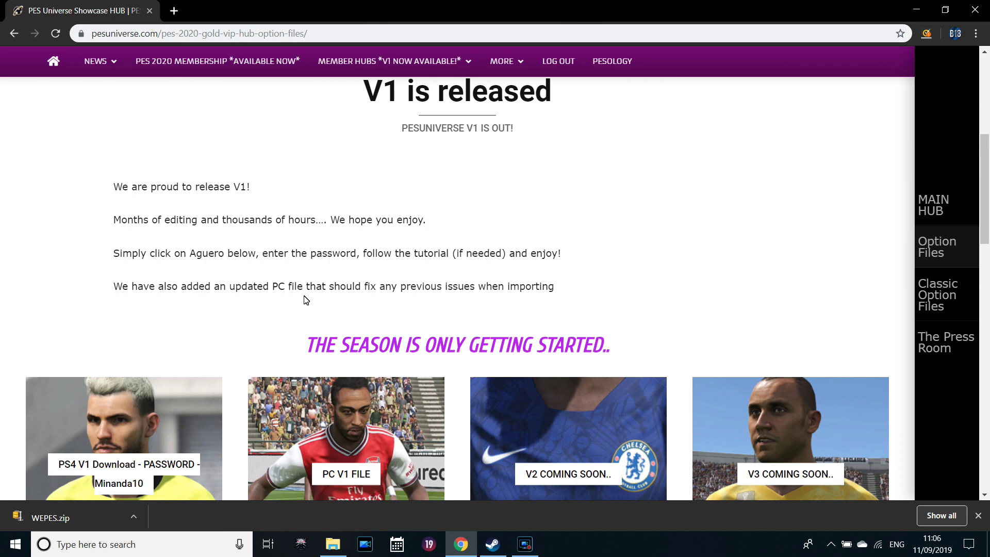
{"action": "scroll", "coordinate": [306, 299], "scroll_direction": "up", "scroll_amount": 4}
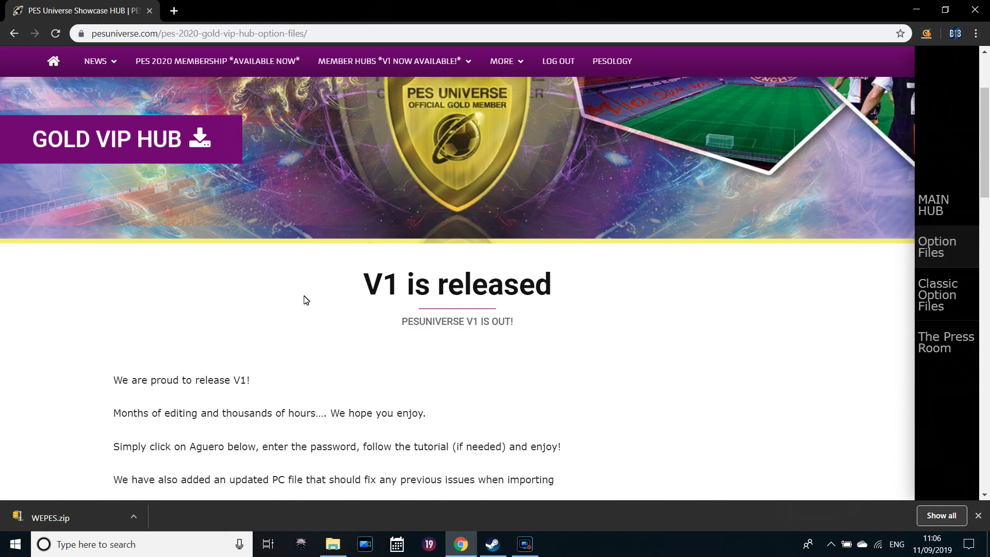
{"action": "scroll", "coordinate": [306, 299], "scroll_direction": "up", "scroll_amount": 3}
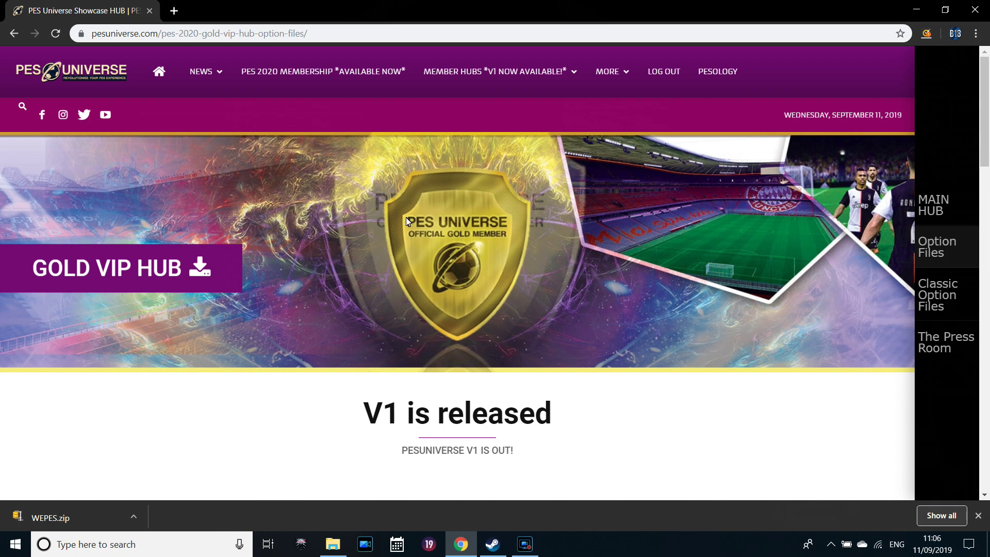
{"action": "scroll", "coordinate": [407, 218], "scroll_direction": "down", "scroll_amount": 4}
{"action": "scroll", "coordinate": [413, 230], "scroll_direction": "down", "scroll_amount": 1}
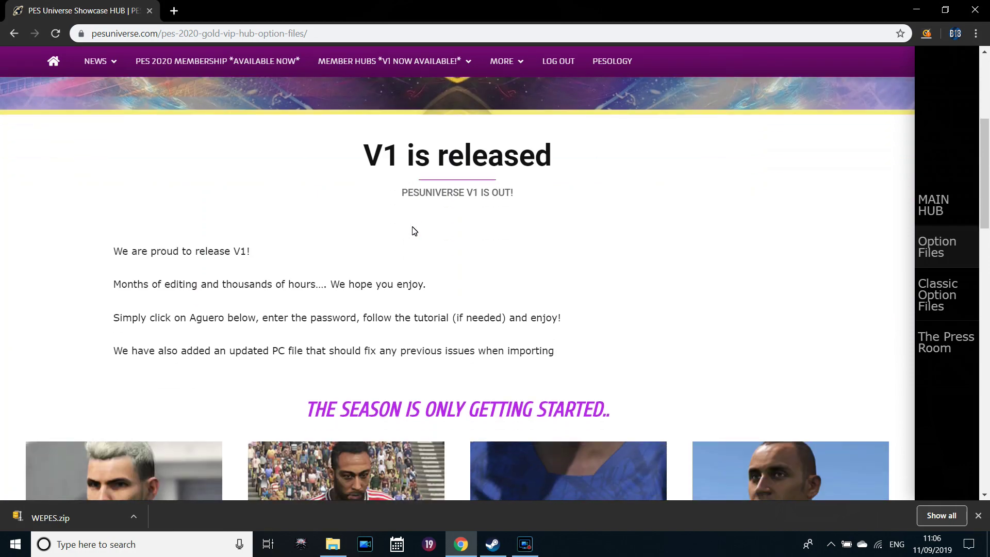
{"action": "scroll", "coordinate": [412, 230], "scroll_direction": "up", "scroll_amount": 2}
{"action": "scroll", "coordinate": [413, 228], "scroll_direction": "up", "scroll_amount": 2}
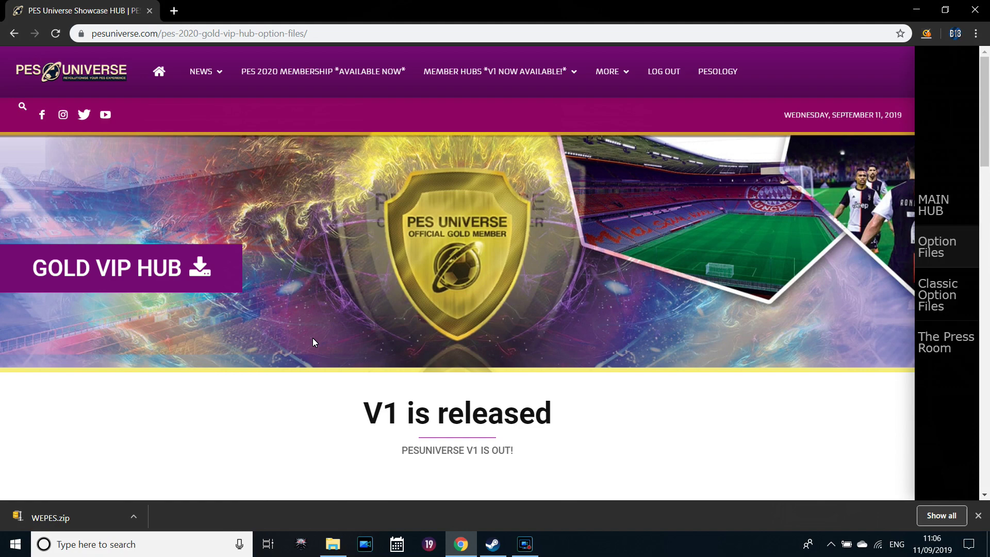
{"action": "scroll", "coordinate": [312, 338], "scroll_direction": "down", "scroll_amount": 4}
{"action": "scroll", "coordinate": [307, 344], "scroll_direction": "up", "scroll_amount": 1}
{"action": "scroll", "coordinate": [306, 347], "scroll_direction": "down", "scroll_amount": 2}
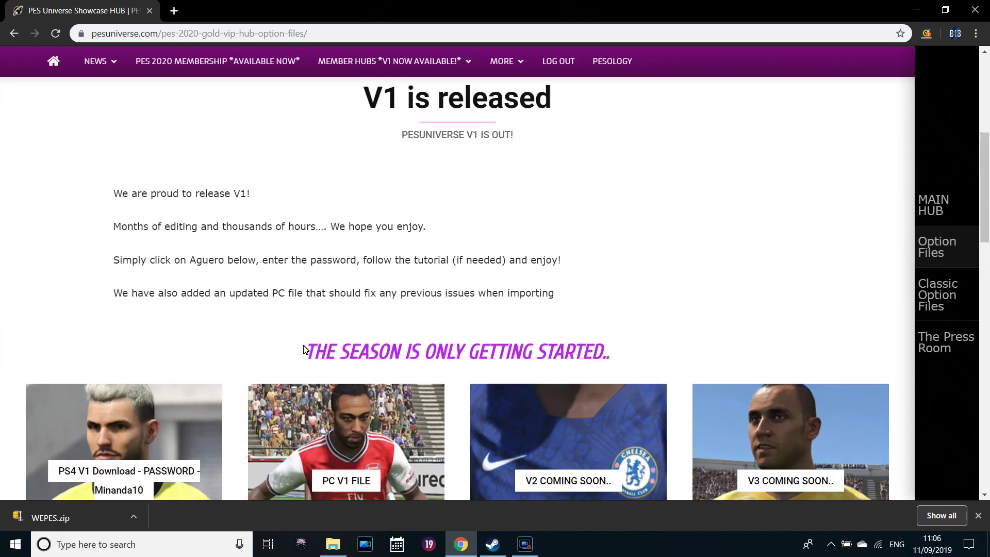
{"action": "scroll", "coordinate": [304, 349], "scroll_direction": "down", "scroll_amount": 1}
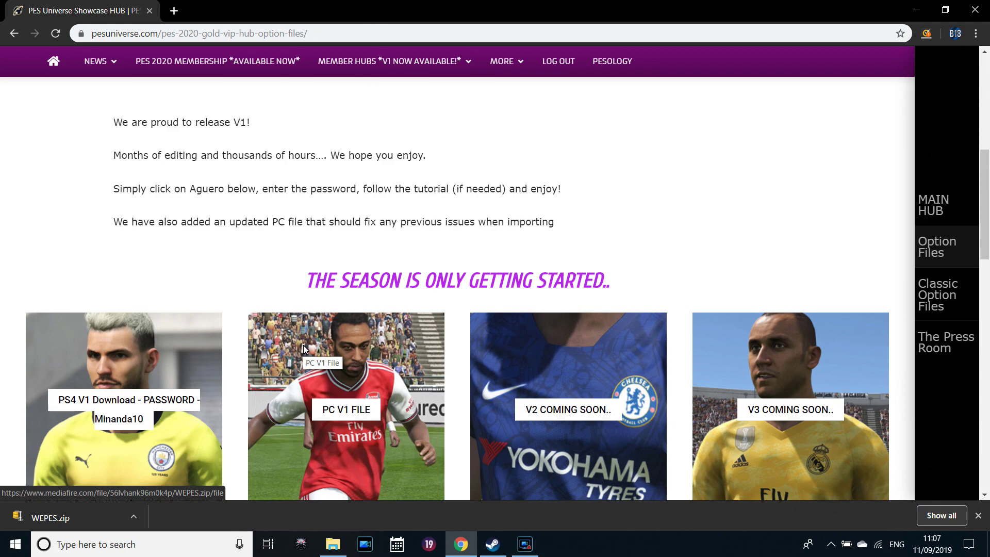
{"action": "scroll", "coordinate": [303, 344], "scroll_direction": "up", "scroll_amount": 4}
{"action": "scroll", "coordinate": [303, 349], "scroll_direction": "up", "scroll_amount": 2}
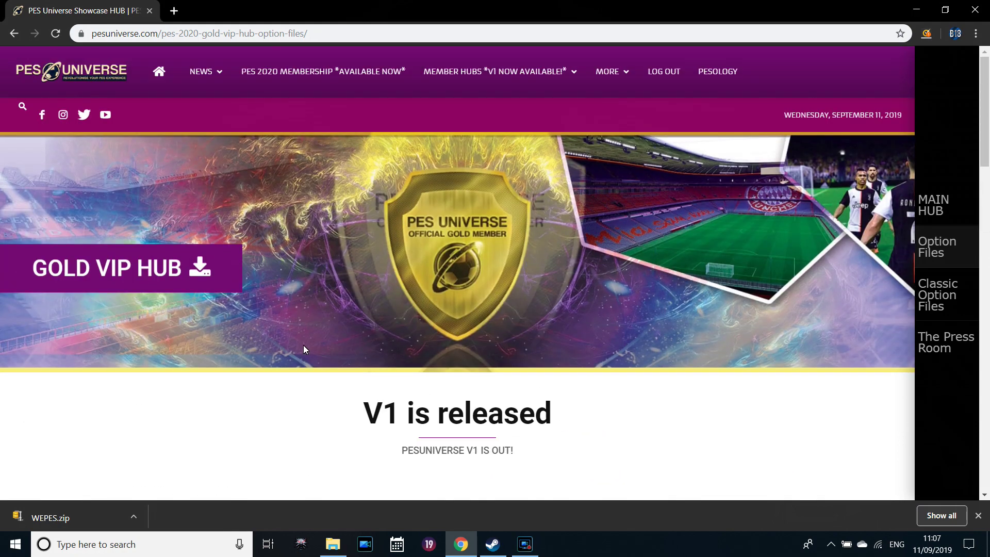
{"action": "scroll", "coordinate": [303, 345], "scroll_direction": "down", "scroll_amount": 6}
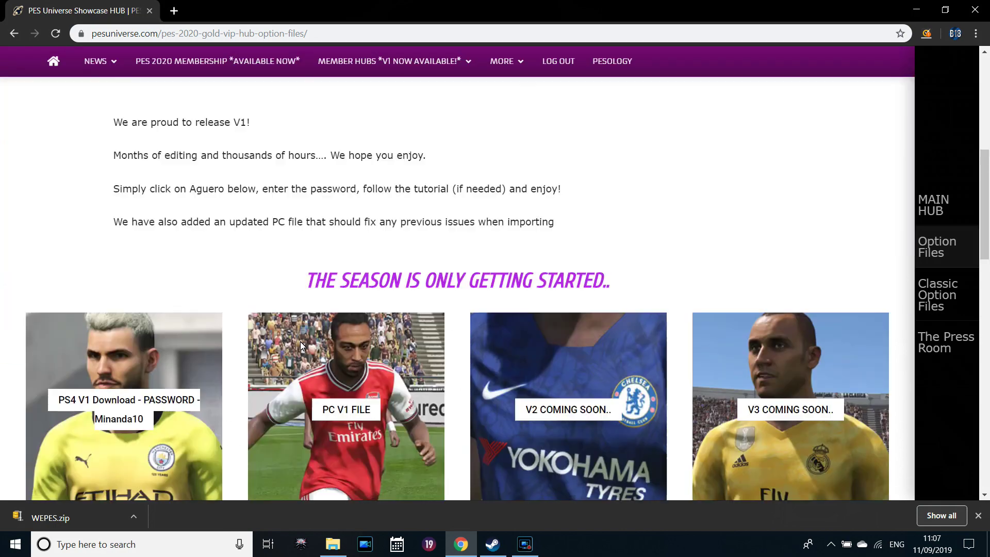
{"action": "scroll", "coordinate": [300, 342], "scroll_direction": "down", "scroll_amount": 1}
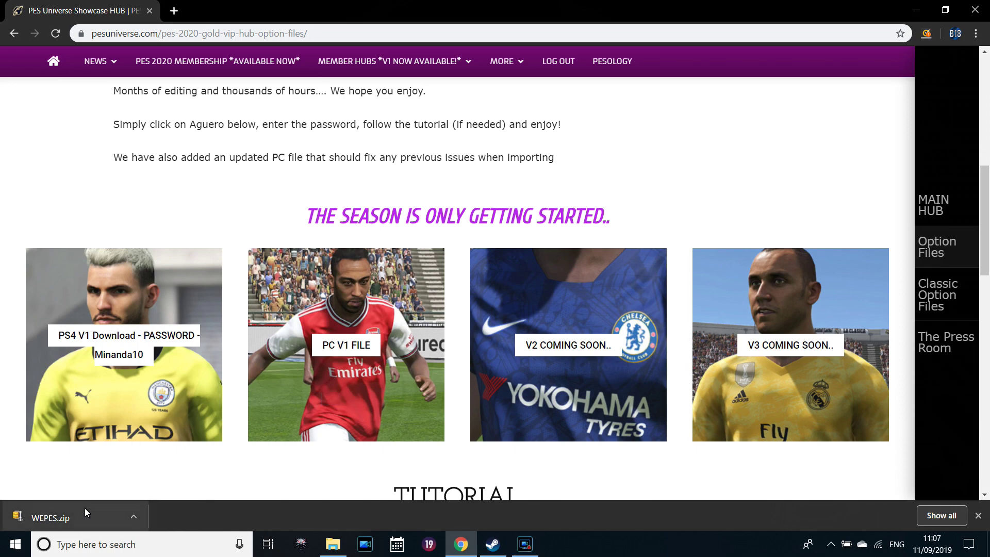
{"action": "scroll", "coordinate": [364, 386], "scroll_direction": "up", "scroll_amount": 4}
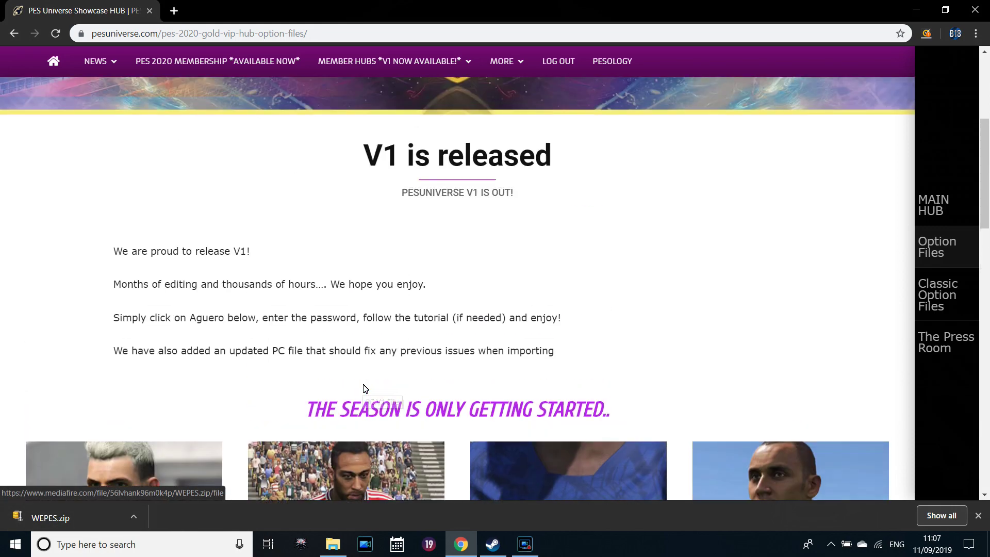
{"action": "scroll", "coordinate": [367, 351], "scroll_direction": "down", "scroll_amount": 5}
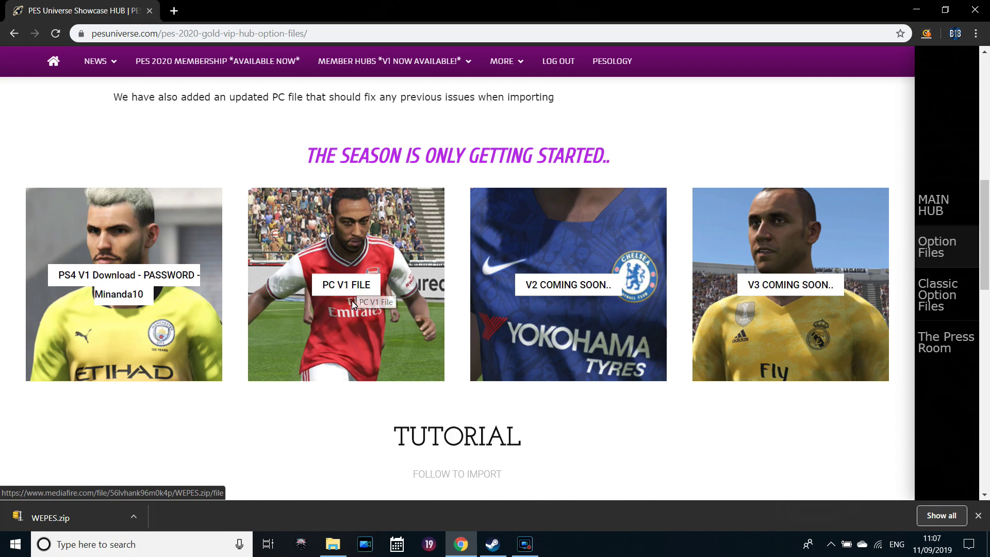
{"action": "scroll", "coordinate": [352, 301], "scroll_direction": "up", "scroll_amount": 6}
Step: Check the available PES 2020 member hubs and review the PC V1 file offered on the Gold VIP Hub page
{"action": "mouse_move", "coordinate": [500, 67]}
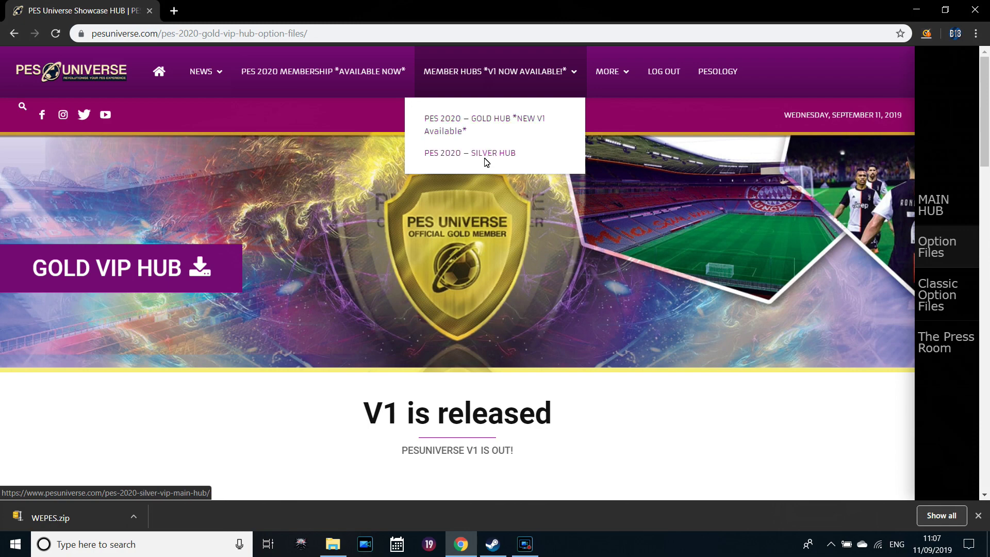
{"action": "scroll", "coordinate": [475, 222], "scroll_direction": "down", "scroll_amount": 5}
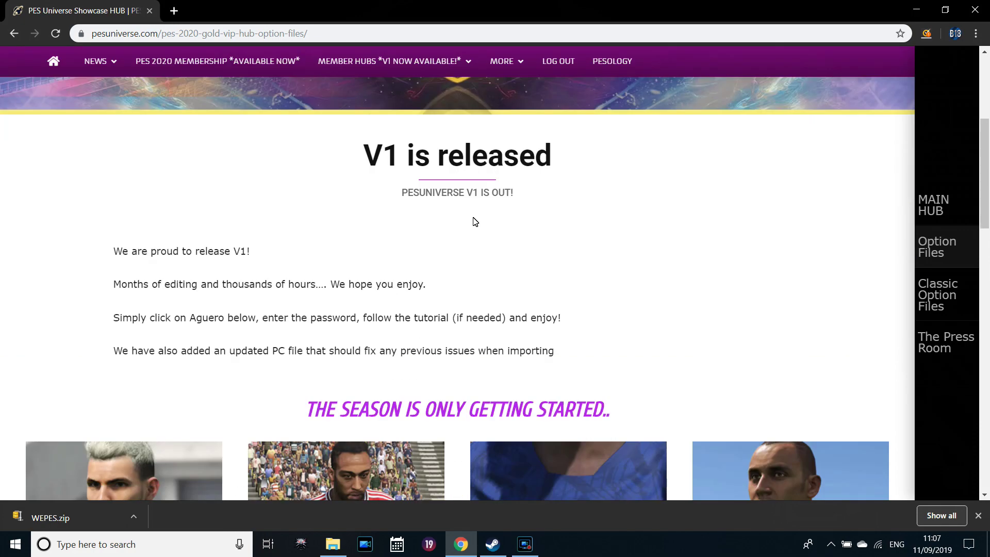
{"action": "scroll", "coordinate": [475, 222], "scroll_direction": "up", "scroll_amount": 4}
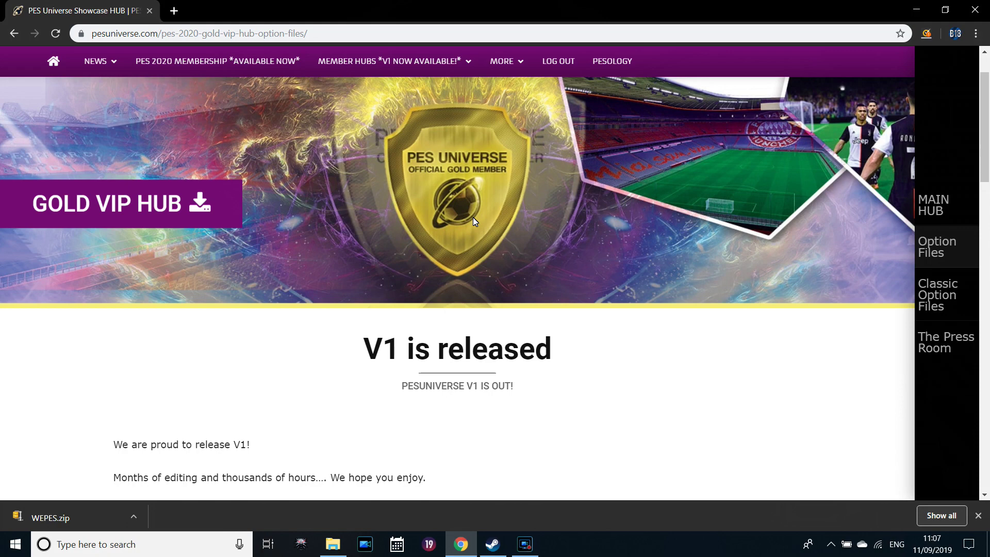
{"action": "scroll", "coordinate": [472, 217], "scroll_direction": "down", "scroll_amount": 7}
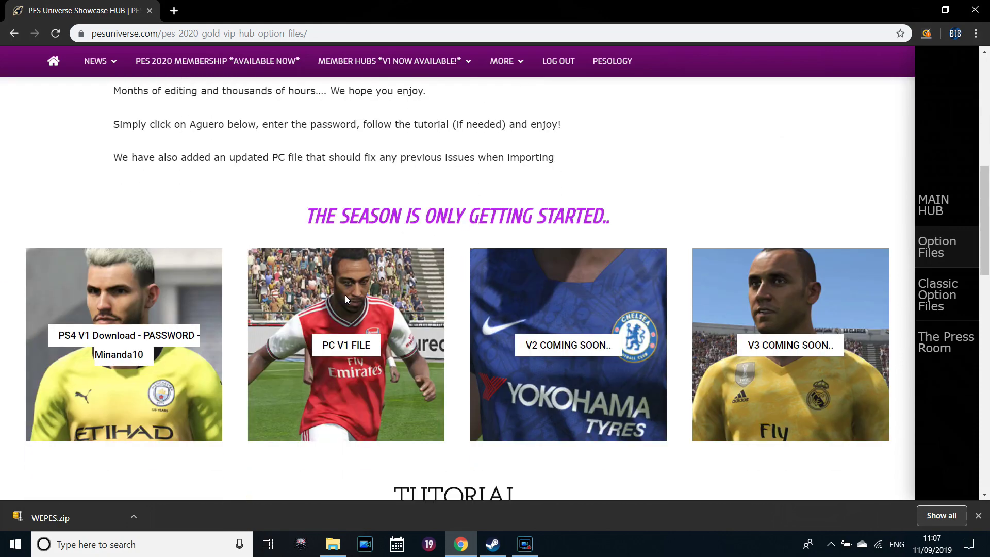
{"action": "scroll", "coordinate": [381, 155], "scroll_direction": "up", "scroll_amount": 3}
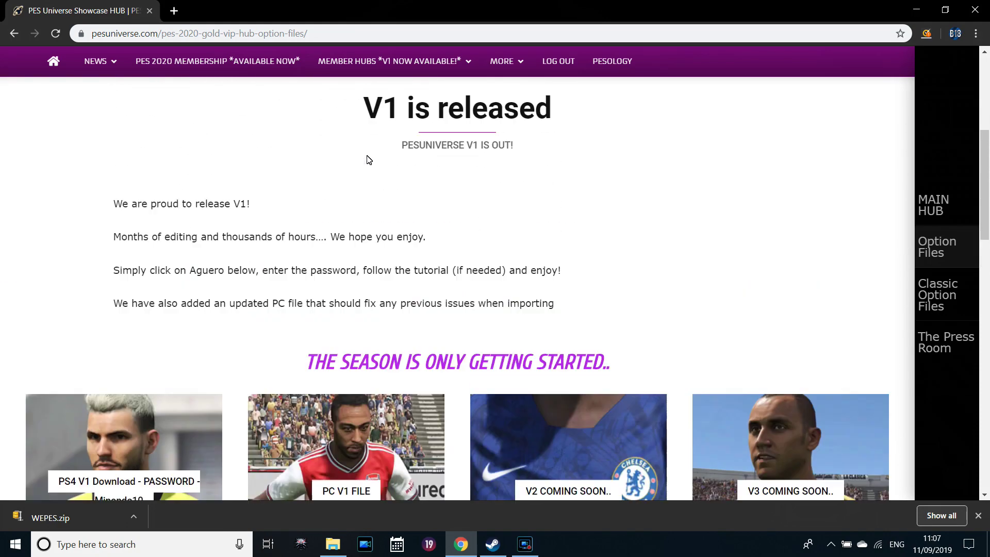
{"action": "scroll", "coordinate": [391, 185], "scroll_direction": "down", "scroll_amount": 4}
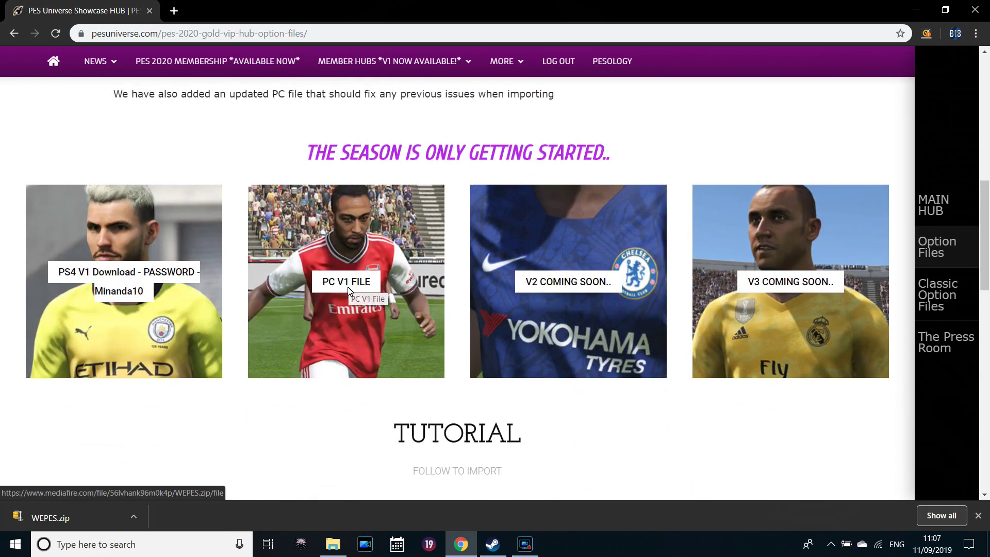
{"action": "scroll", "coordinate": [350, 330], "scroll_direction": "up", "scroll_amount": 5}
{"action": "scroll", "coordinate": [354, 375], "scroll_direction": "down", "scroll_amount": 4}
{"action": "scroll", "coordinate": [355, 374], "scroll_direction": "up", "scroll_amount": 8}
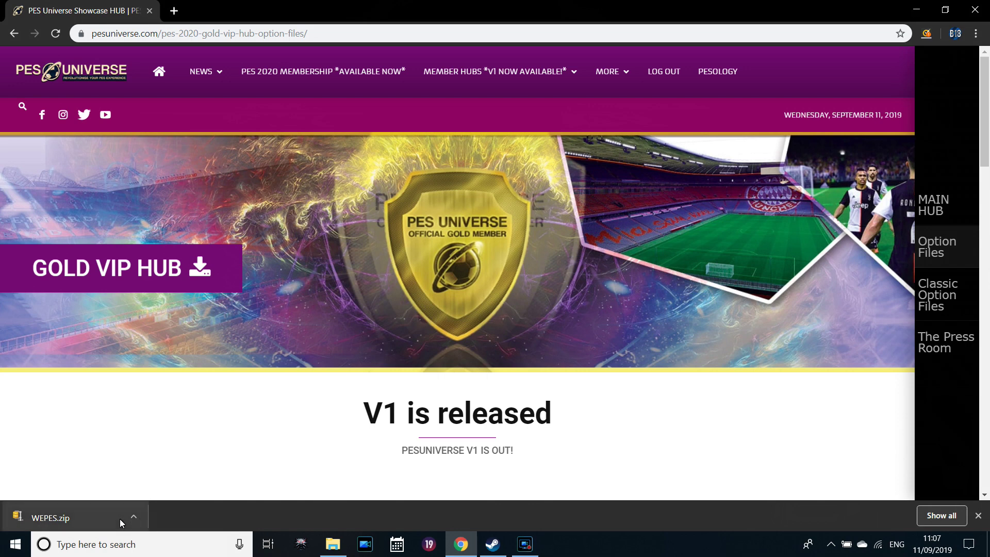
Step: Open the downloaded WEPES.zip in WinZip and bring it up over the browser to review its folders
{"action": "left_click", "coordinate": [66, 518]}
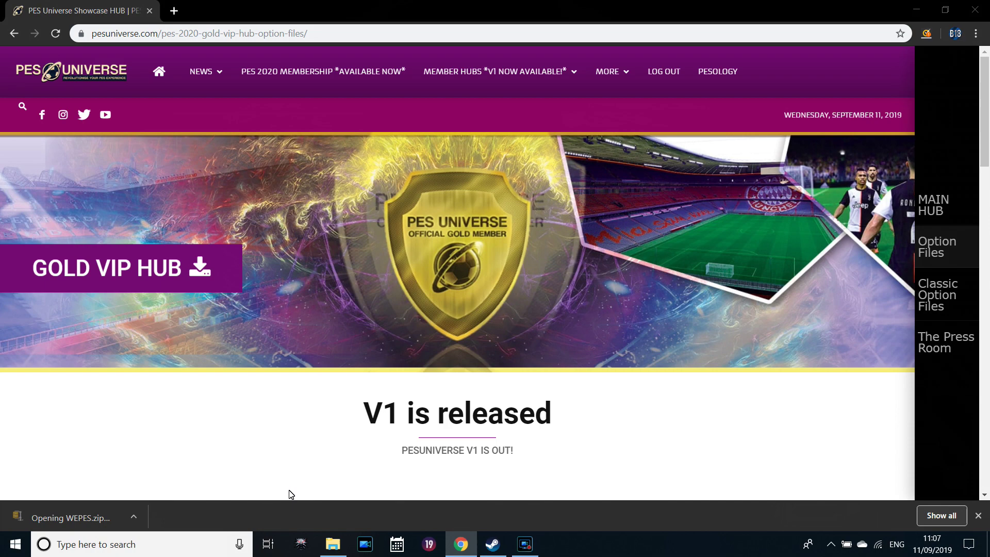
{"action": "left_click", "coordinate": [334, 544]}
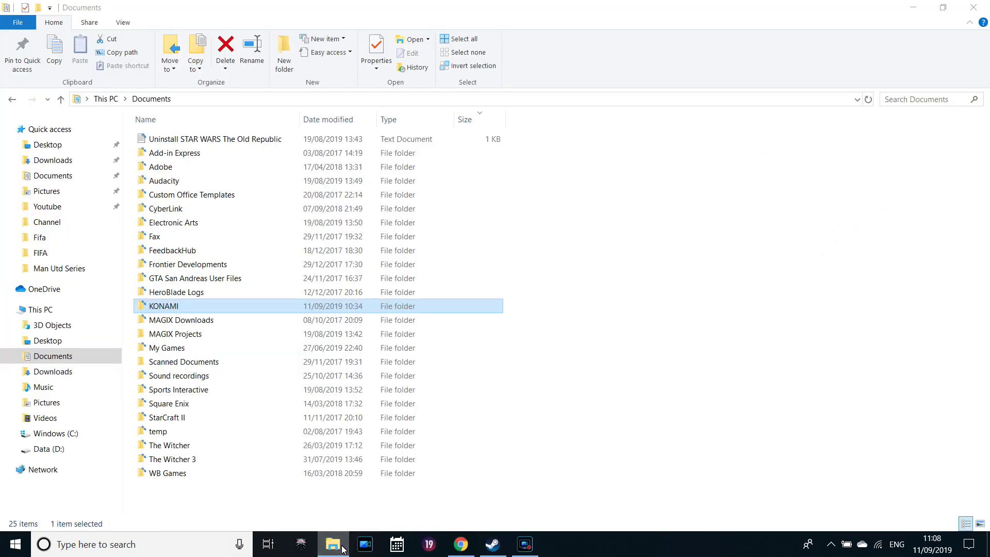
{"action": "left_click", "coordinate": [333, 544]}
{"action": "key", "text": "super+d"}
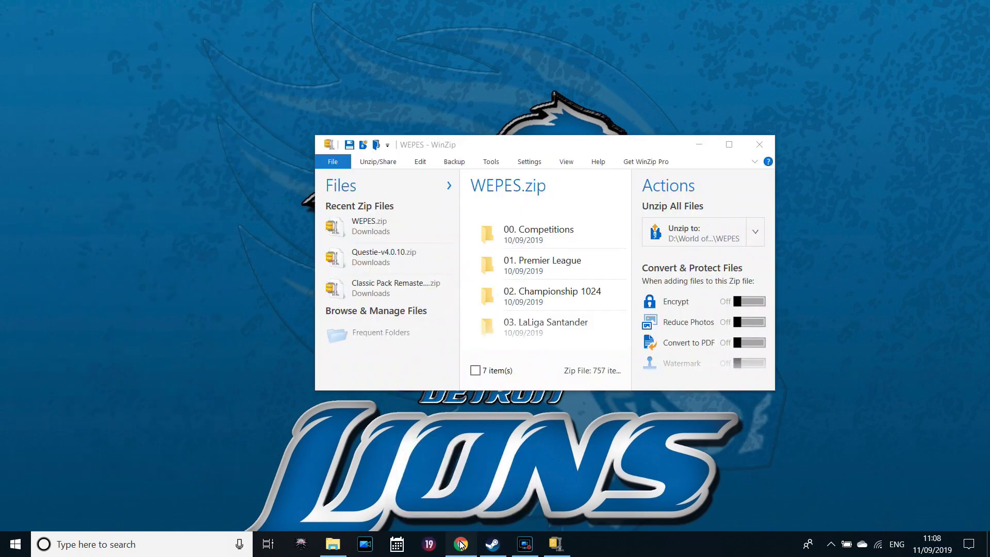
{"action": "left_click", "coordinate": [460, 544]}
{"action": "left_click", "coordinate": [556, 544]}
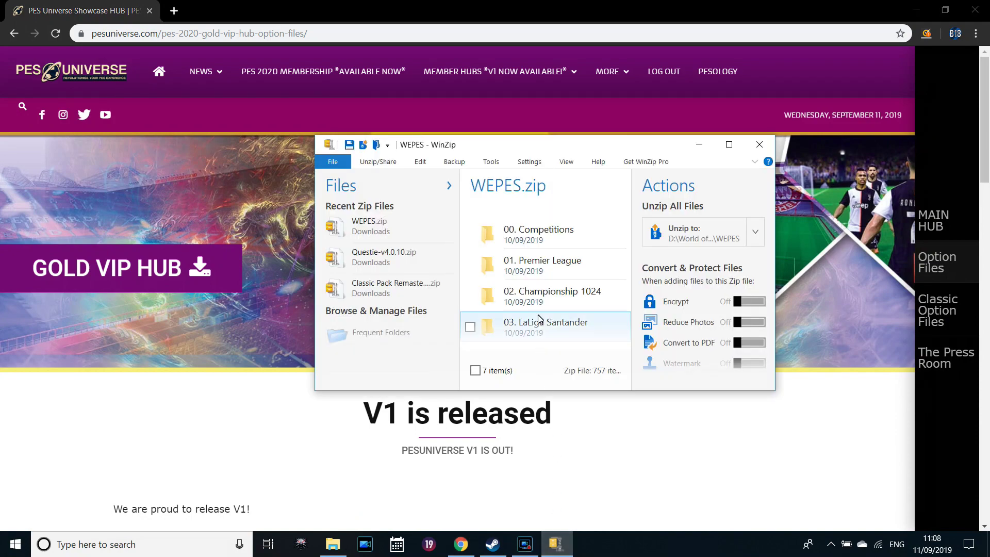
{"action": "scroll", "coordinate": [539, 317], "scroll_direction": "down", "scroll_amount": 2}
{"action": "scroll", "coordinate": [539, 314], "scroll_direction": "up", "scroll_amount": 2}
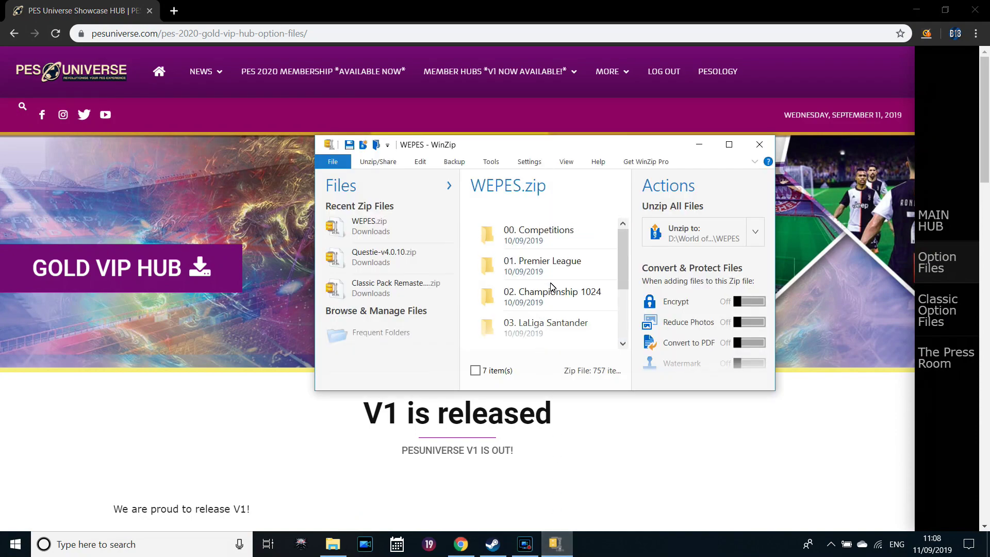
Step: Unzip all files from WEPES.zip into the PC Option File V1 folder on the Desktop
{"action": "left_click", "coordinate": [696, 239]}
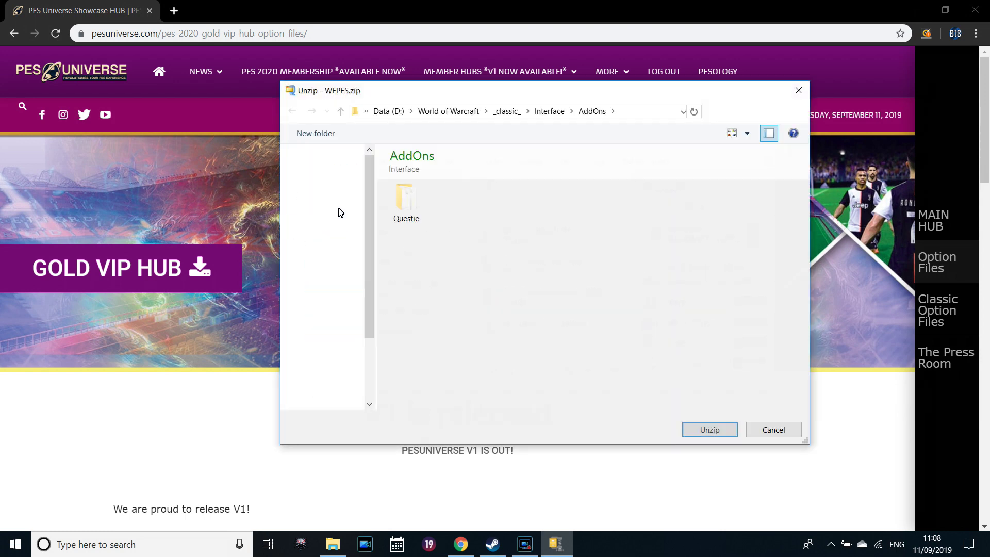
{"action": "left_click", "coordinate": [351, 200]}
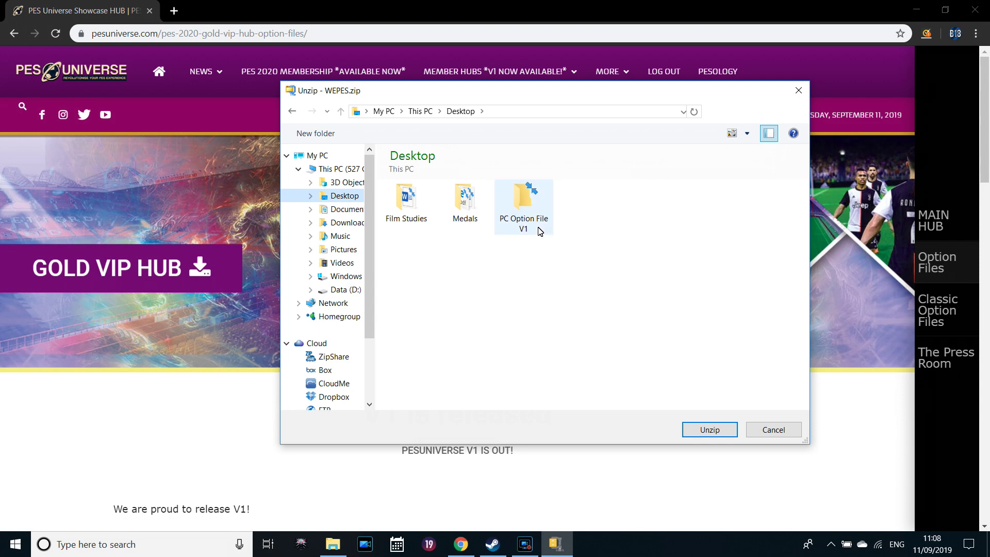
{"action": "double_click", "coordinate": [540, 230]}
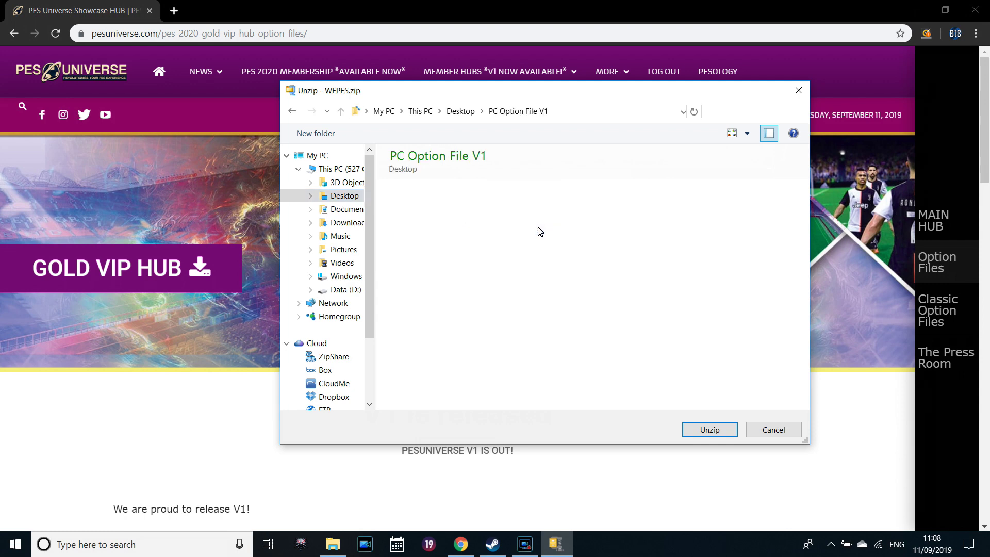
{"action": "left_click", "coordinate": [705, 432]}
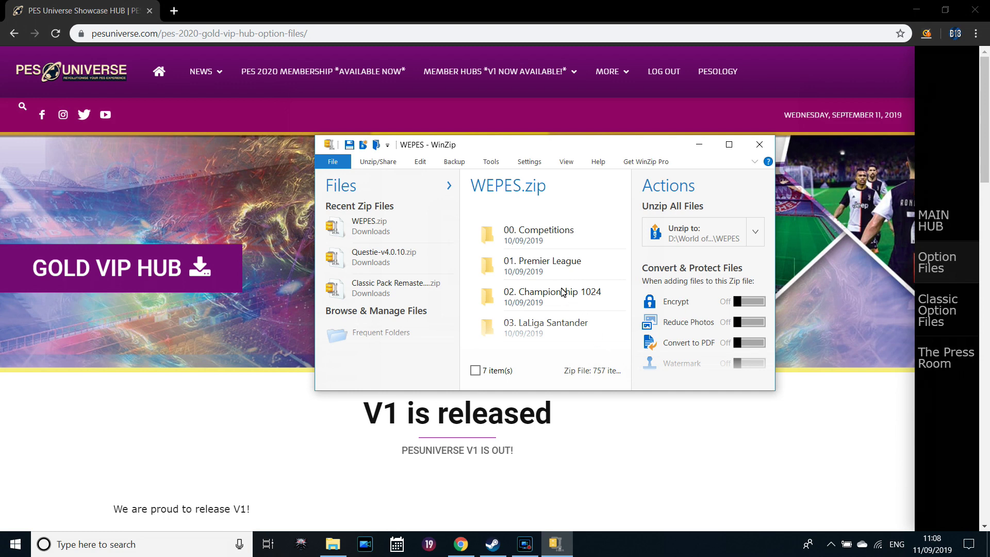
Step: Look through the competition and league folders contained in WEPES.zip
{"action": "scroll", "coordinate": [562, 289], "scroll_direction": "down", "scroll_amount": 3}
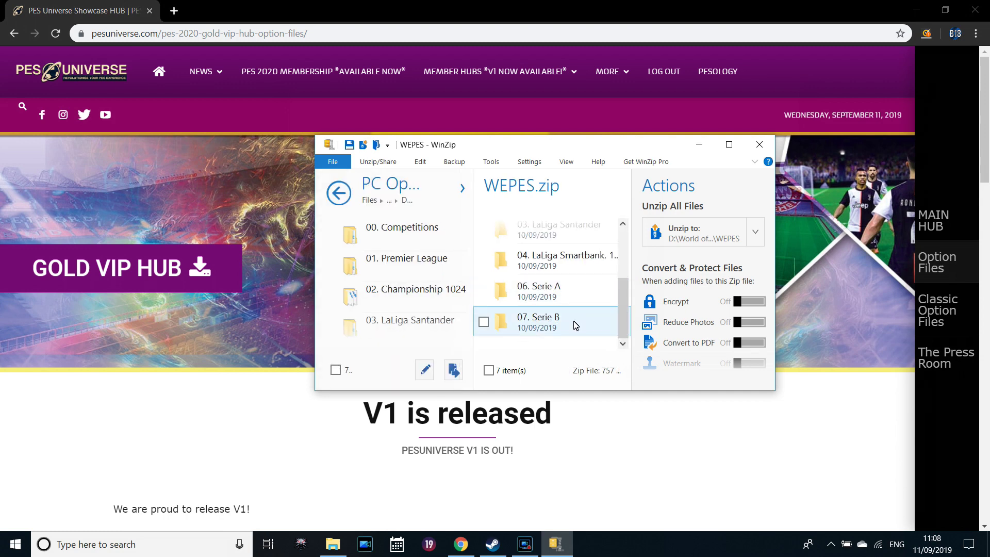
{"action": "scroll", "coordinate": [576, 323], "scroll_direction": "up", "scroll_amount": 3}
{"action": "scroll", "coordinate": [576, 324], "scroll_direction": "down", "scroll_amount": 3}
{"action": "scroll", "coordinate": [574, 328], "scroll_direction": "up", "scroll_amount": 3}
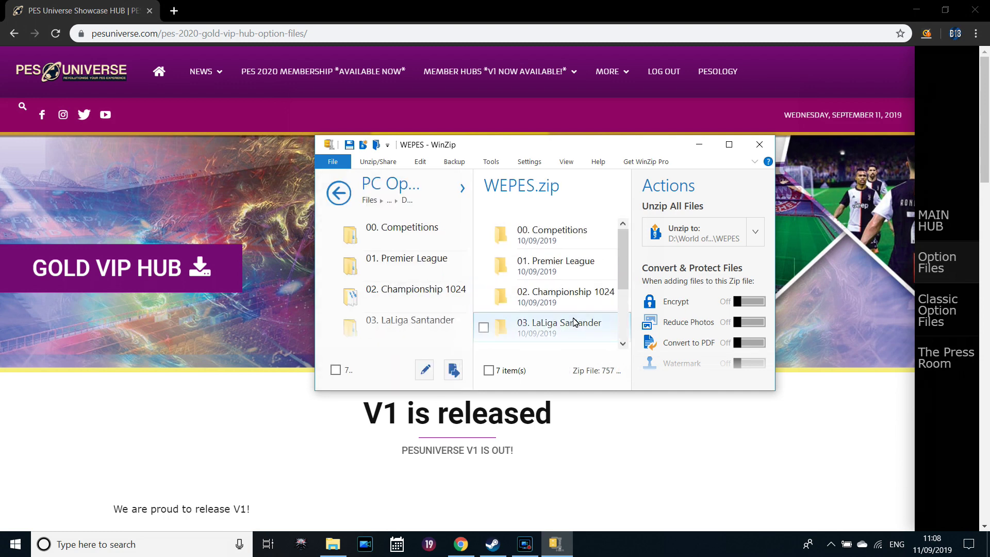
{"action": "scroll", "coordinate": [575, 317], "scroll_direction": "down", "scroll_amount": 3}
{"action": "scroll", "coordinate": [575, 307], "scroll_direction": "up", "scroll_amount": 3}
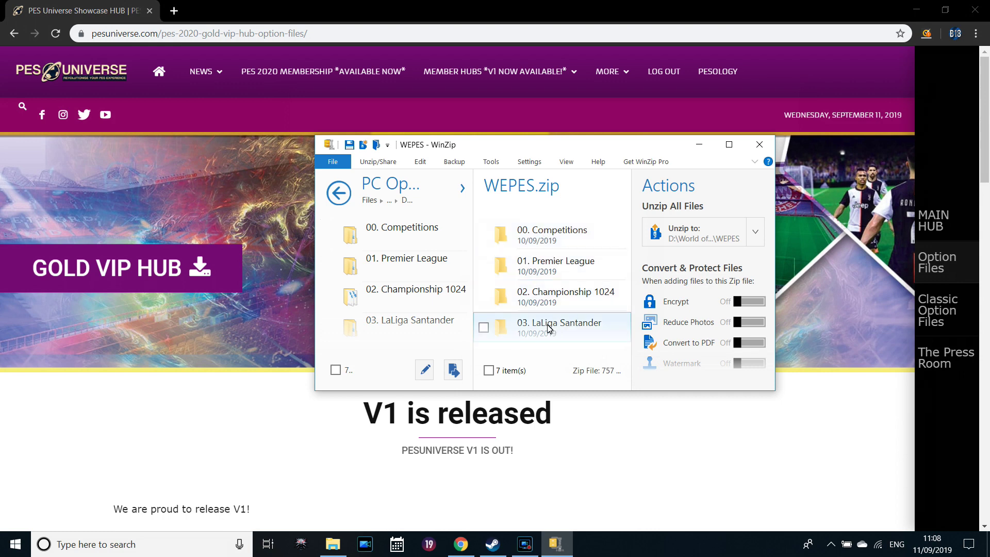
Step: Close WinZip, minimize the browser and open the PC Option File V1 folder on the Desktop
{"action": "left_click", "coordinate": [760, 145]}
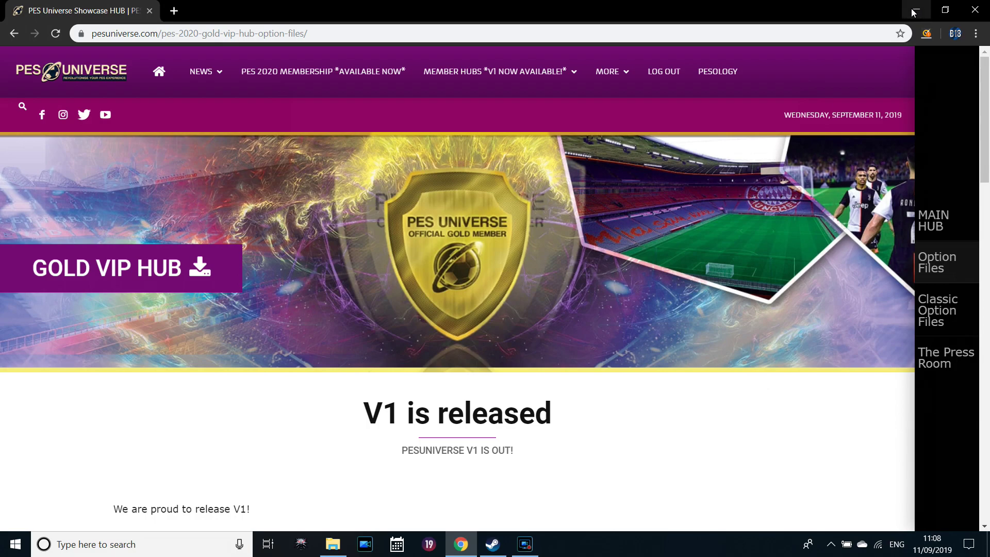
{"action": "left_click", "coordinate": [914, 12]}
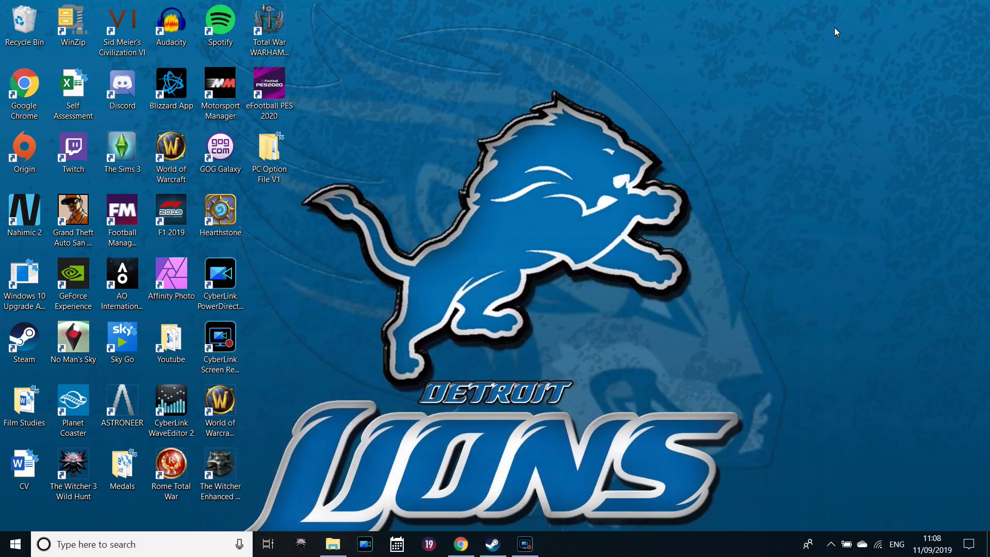
{"action": "double_click", "coordinate": [285, 179]}
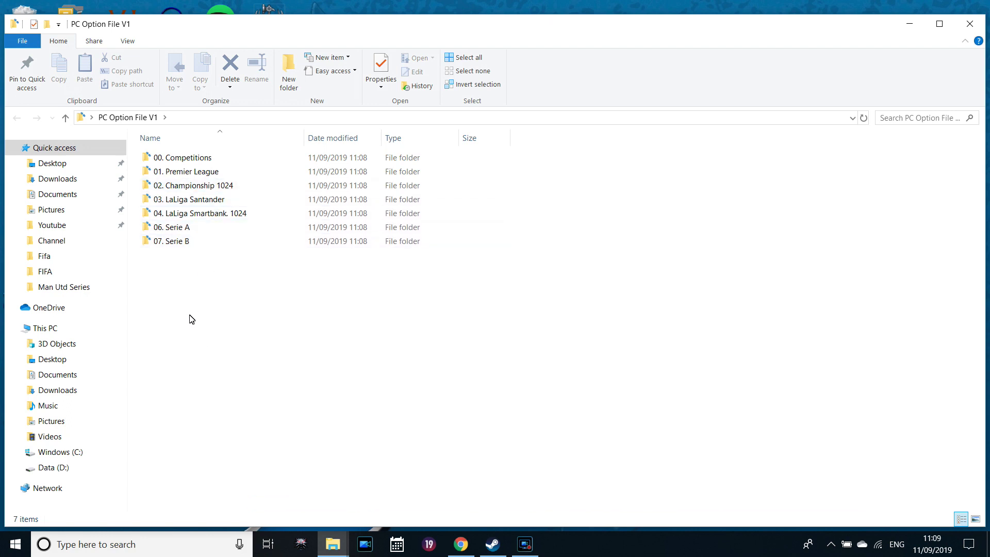
Step: Open a second File Explorer window on the Documents > KONAMI > eFootball PES 2020 > WEPES folder
{"action": "right_click", "coordinate": [333, 544]}
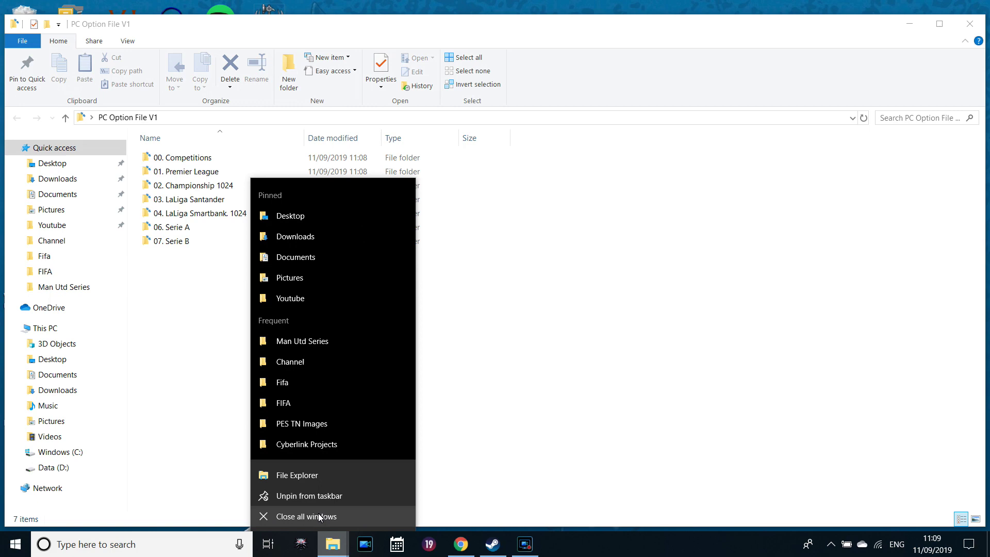
{"action": "left_click", "coordinate": [291, 473]}
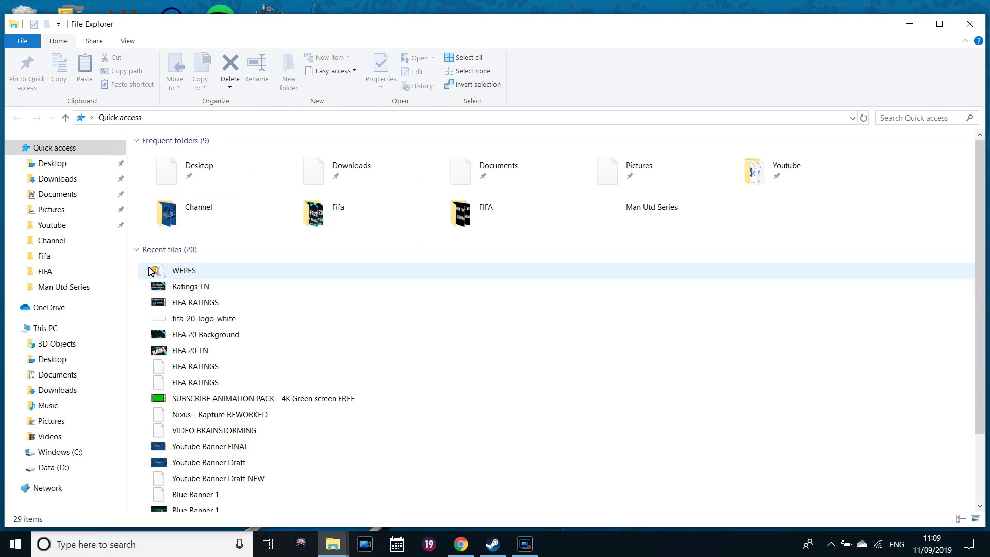
{"action": "left_click", "coordinate": [56, 195]}
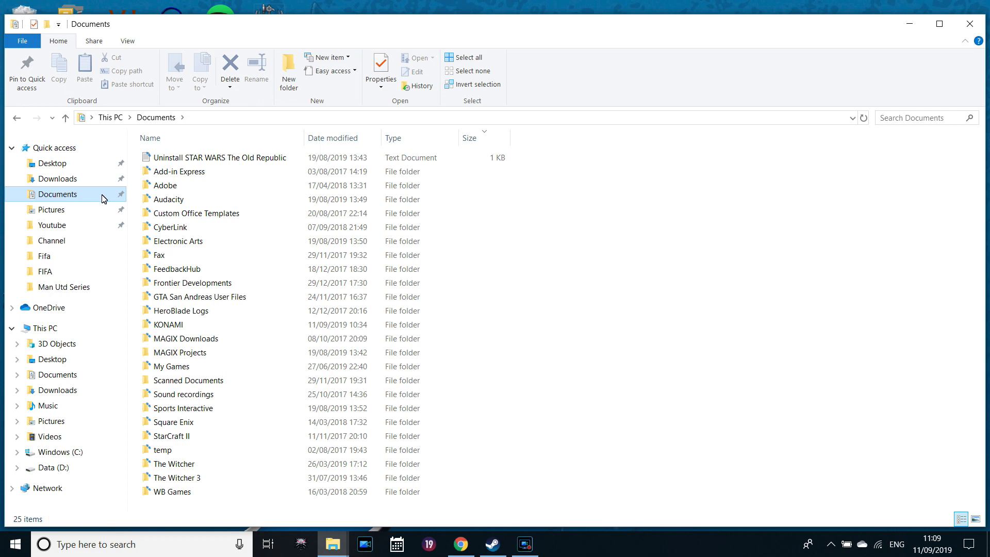
{"action": "double_click", "coordinate": [170, 325]}
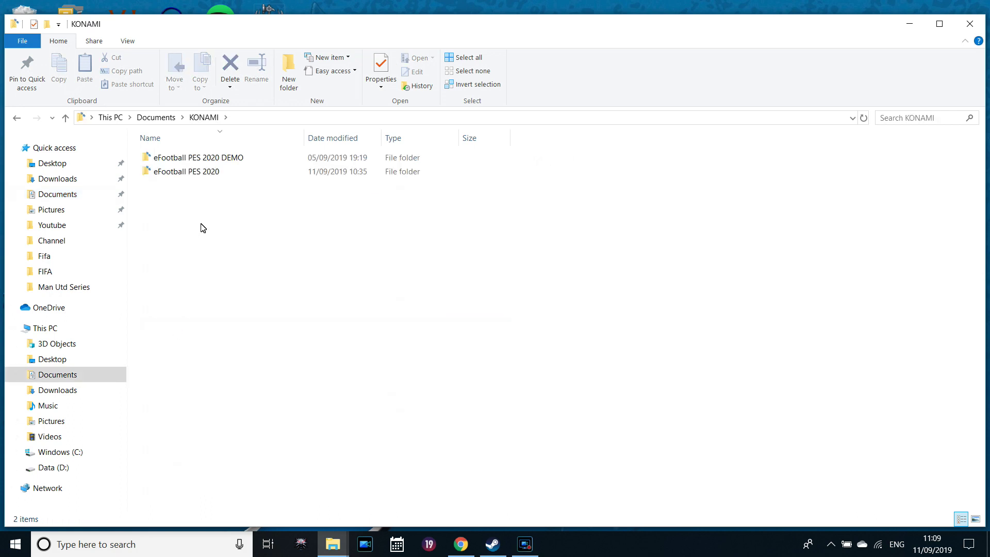
{"action": "double_click", "coordinate": [212, 177]}
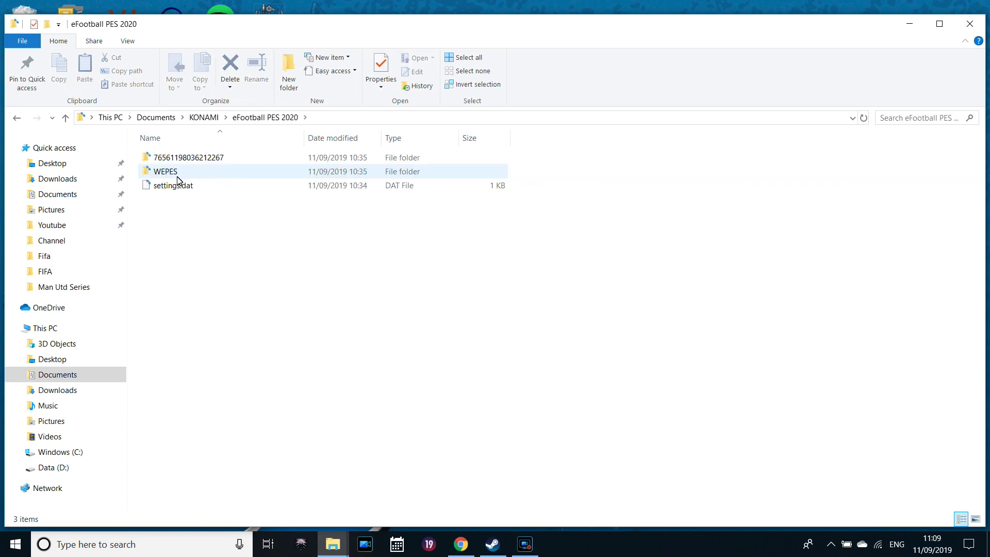
{"action": "double_click", "coordinate": [177, 176]}
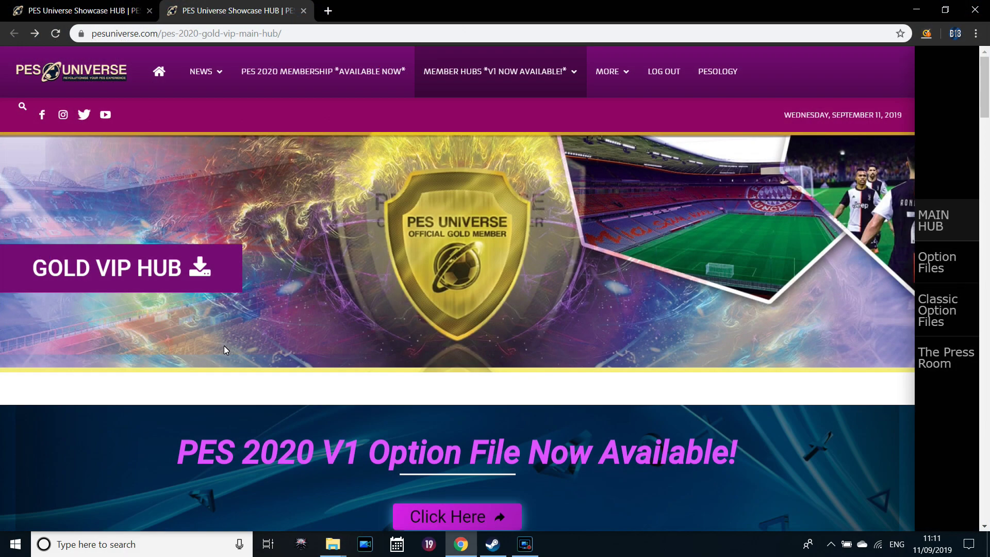
Step: Review the Gold VIP main hub's content selection and the downloads on the option files page
{"action": "scroll", "coordinate": [223, 346], "scroll_direction": "down", "scroll_amount": 10}
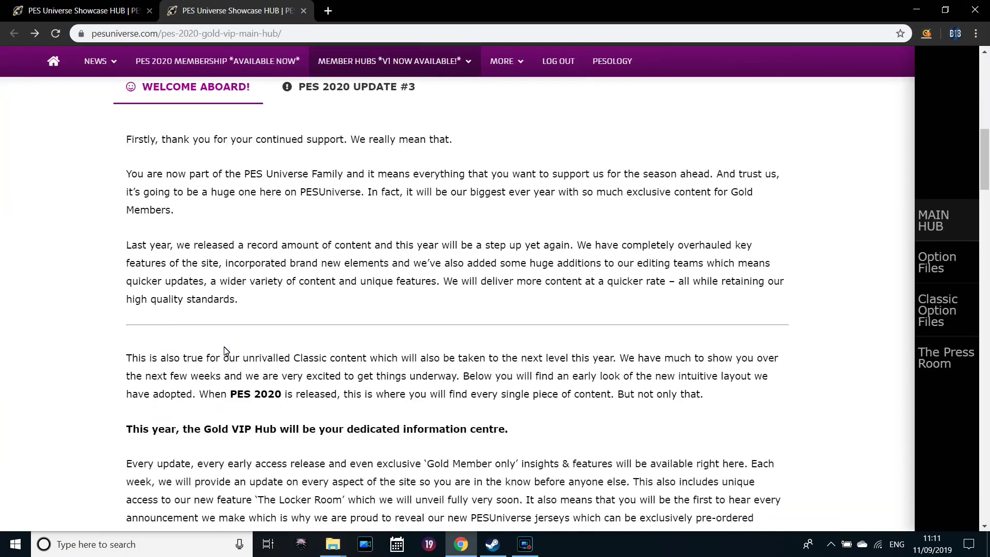
{"action": "scroll", "coordinate": [224, 350], "scroll_direction": "down", "scroll_amount": 7}
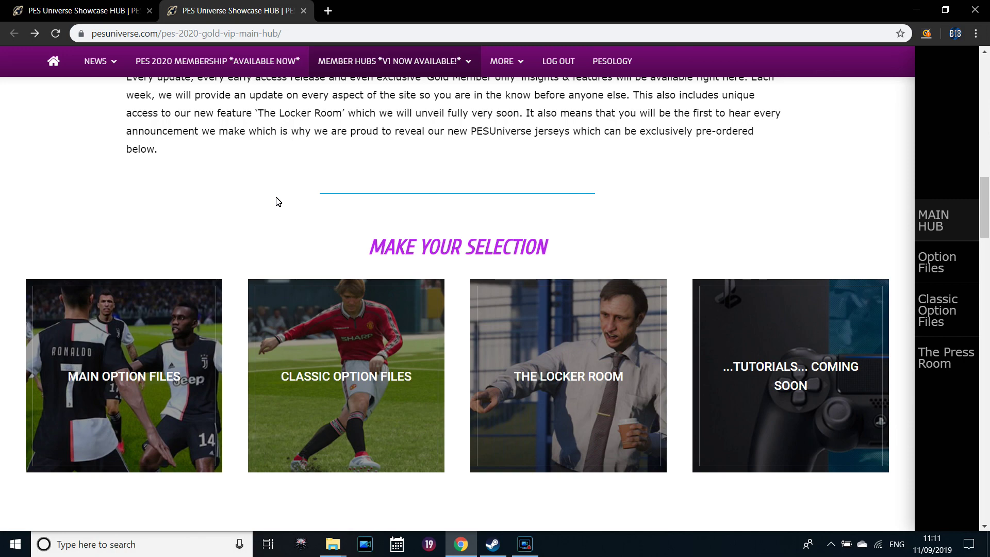
{"action": "scroll", "coordinate": [271, 267], "scroll_direction": "down", "scroll_amount": 1}
{"action": "scroll", "coordinate": [271, 267], "scroll_direction": "up", "scroll_amount": 1}
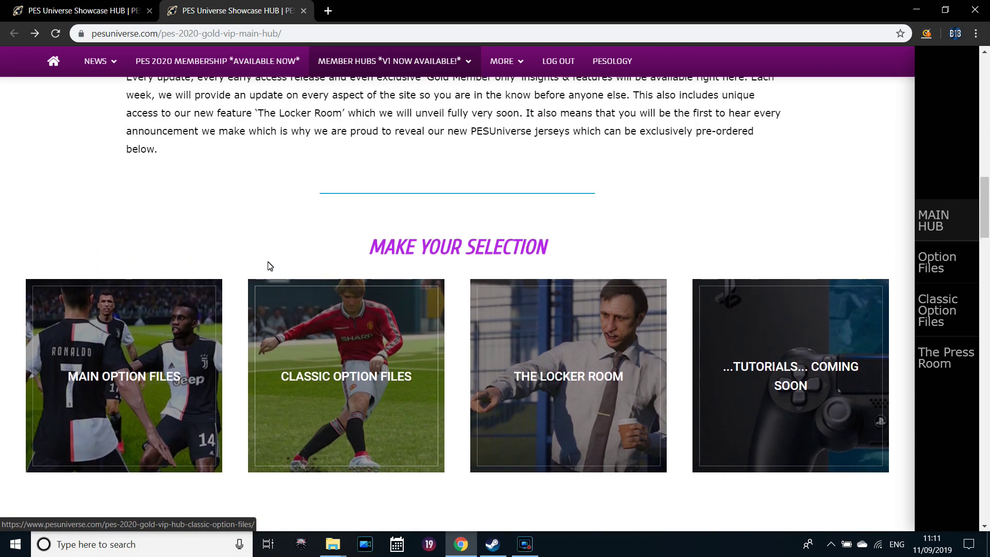
{"action": "key", "text": "ctrl+Tab"}
{"action": "scroll", "coordinate": [494, 329], "scroll_direction": "down", "scroll_amount": 10}
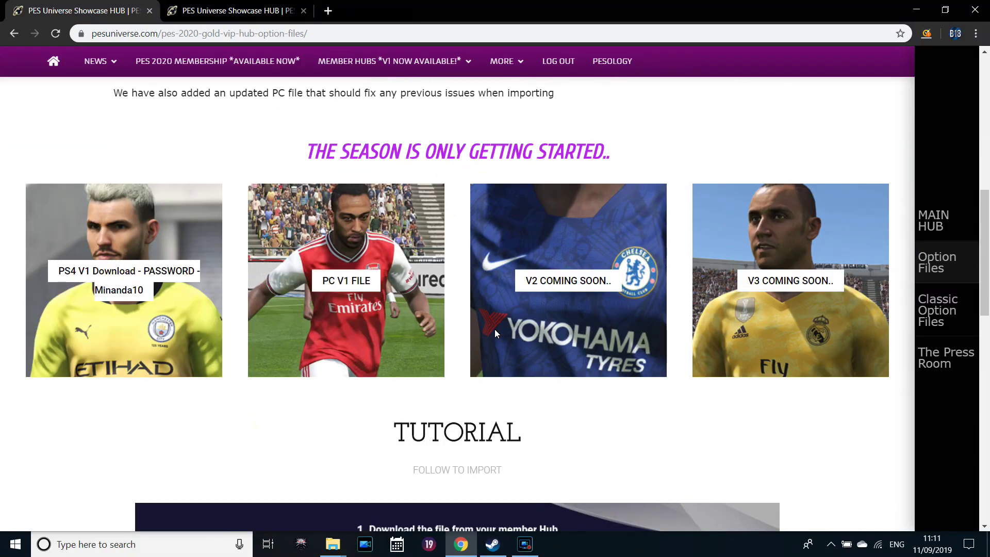
{"action": "key", "text": "ctrl+Tab"}
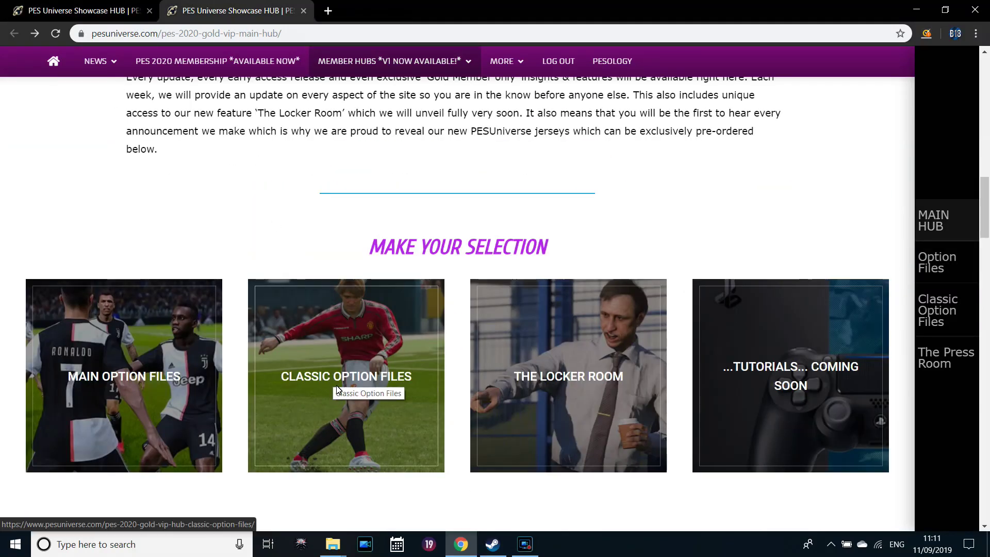
{"action": "scroll", "coordinate": [337, 373], "scroll_direction": "up", "scroll_amount": 5}
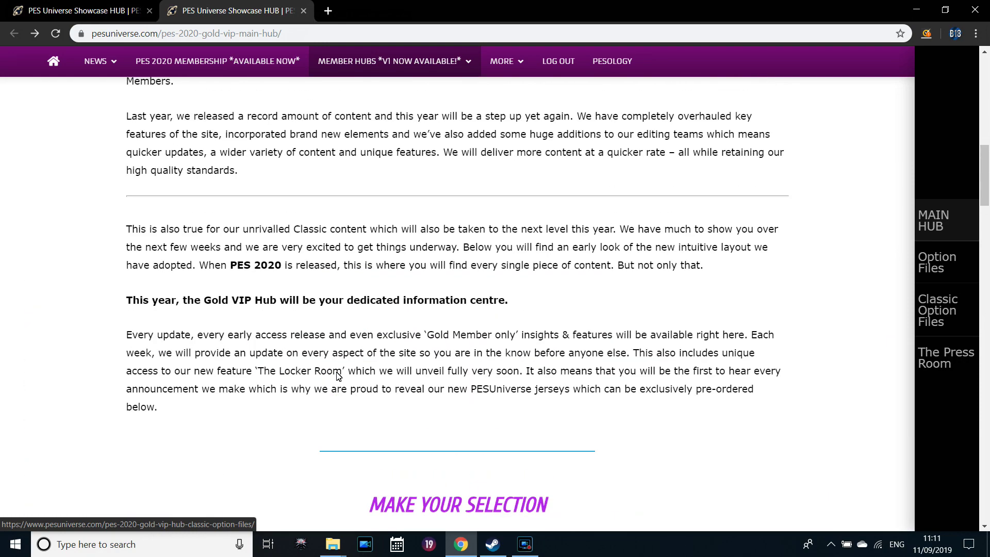
{"action": "scroll", "coordinate": [339, 375], "scroll_direction": "up", "scroll_amount": 15}
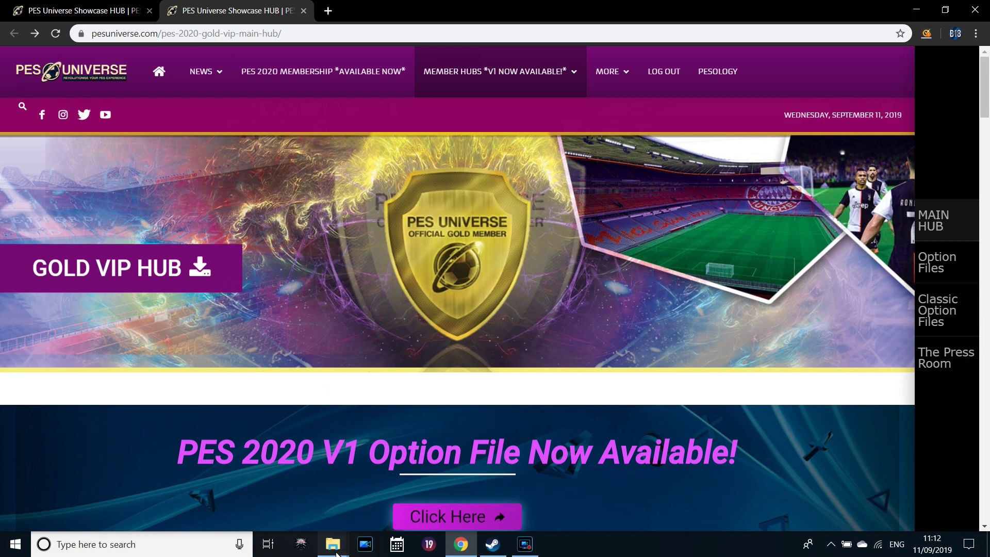
Step: Copy all competition and league folders from PC Option File V1 into the eFootball PES 2020 WEPES folder
{"action": "mouse_move", "coordinate": [334, 541]}
{"action": "left_click", "coordinate": [438, 495]}
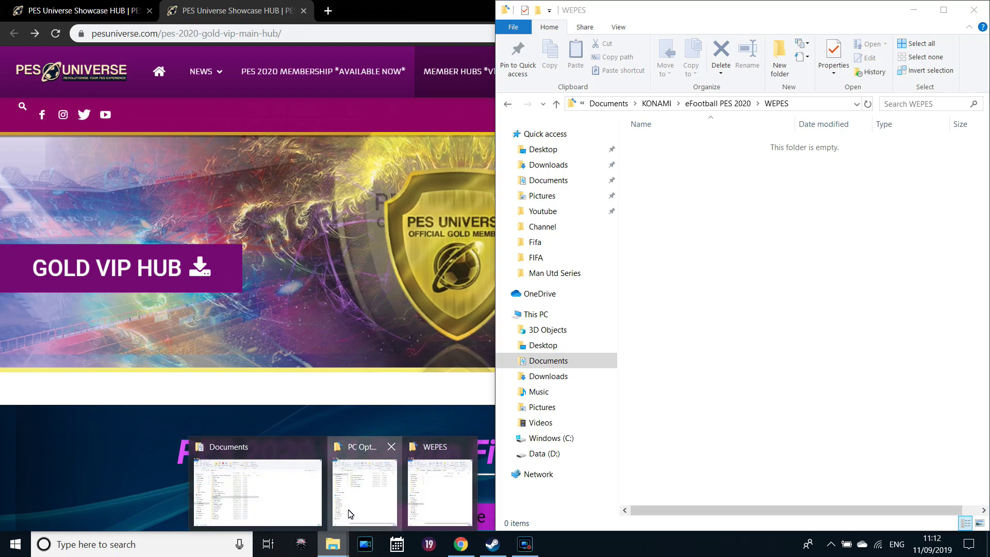
{"action": "left_click", "coordinate": [367, 481]}
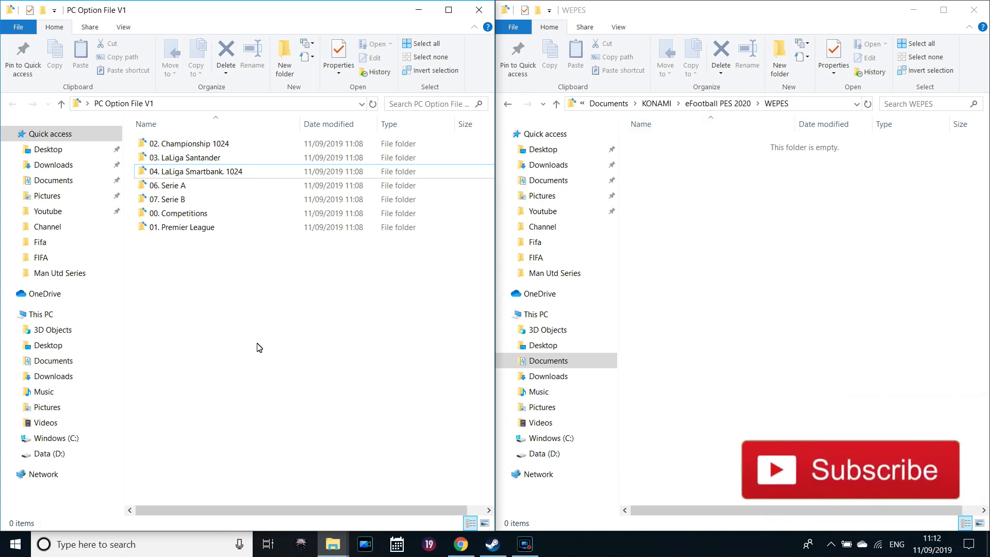
{"action": "left_click_drag", "start_coordinate": [221, 323], "coordinate": [239, 138]}
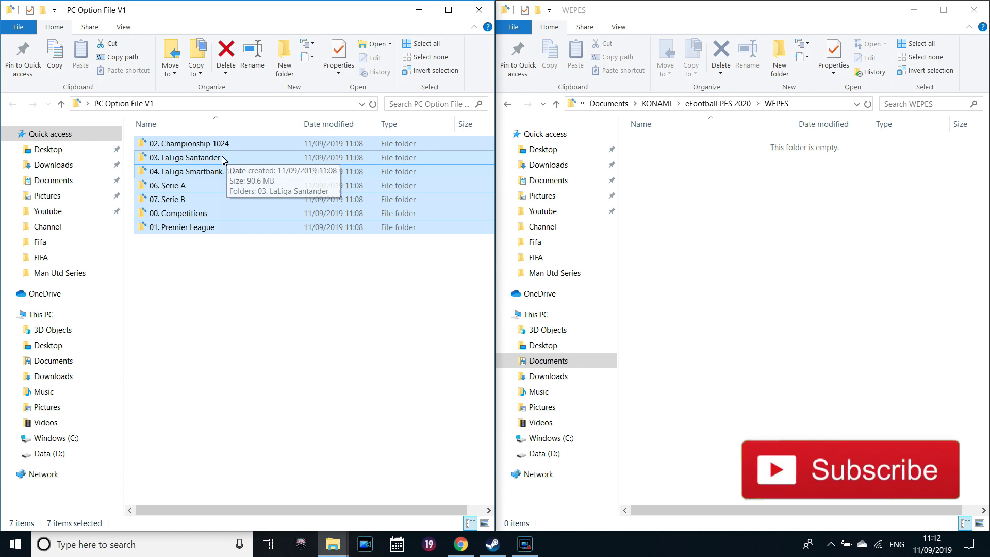
{"action": "right_click", "coordinate": [223, 159]}
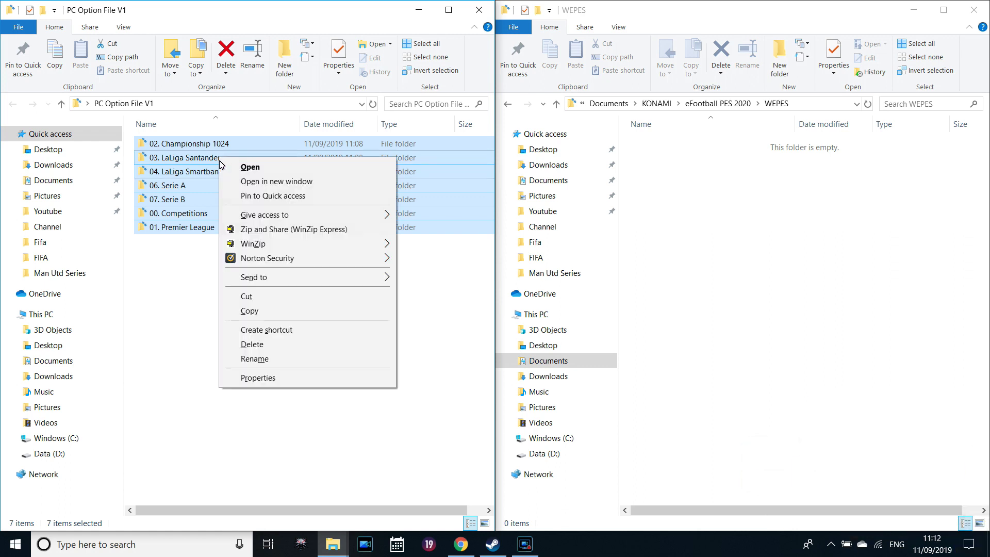
{"action": "left_click", "coordinate": [259, 310]}
{"action": "left_click", "coordinate": [842, 264]}
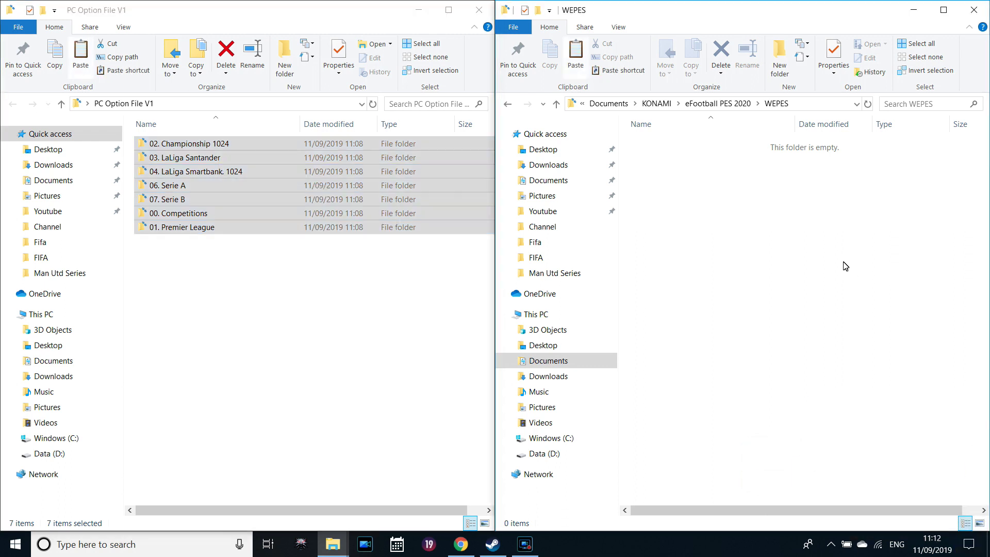
{"action": "right_click", "coordinate": [844, 262]}
{"action": "left_click", "coordinate": [877, 353]}
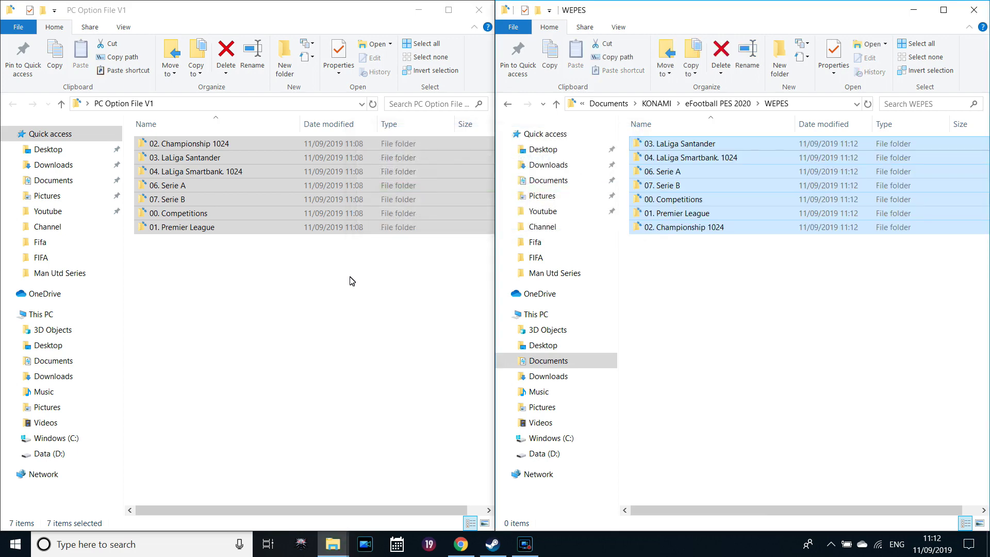
{"action": "left_click", "coordinate": [746, 301]}
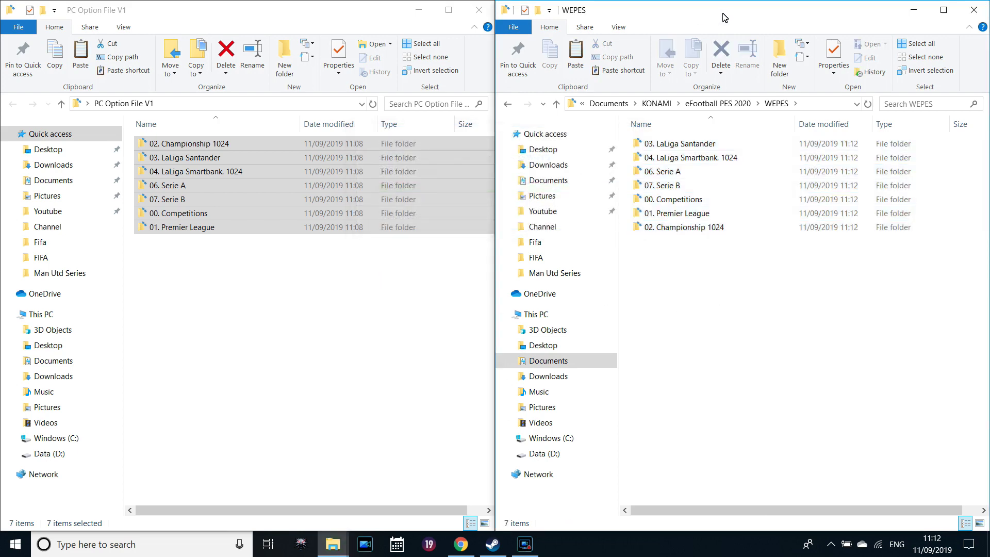
Step: Close the PC Option File V1 window and Steam, leaving the WEPES folder window open
{"action": "left_click_drag", "start_coordinate": [725, 17], "coordinate": [495, 44]}
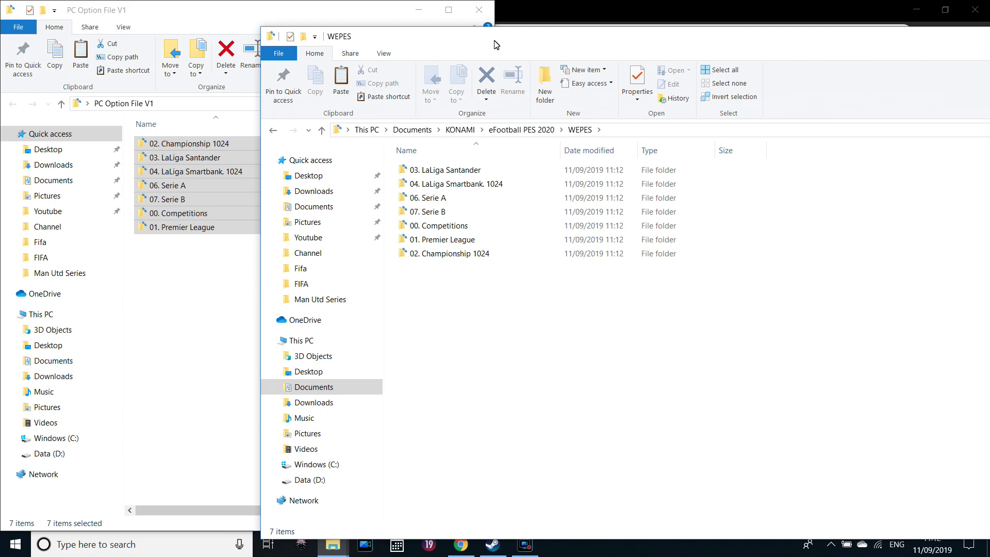
{"action": "left_click_drag", "start_coordinate": [273, 10], "coordinate": [169, 10]}
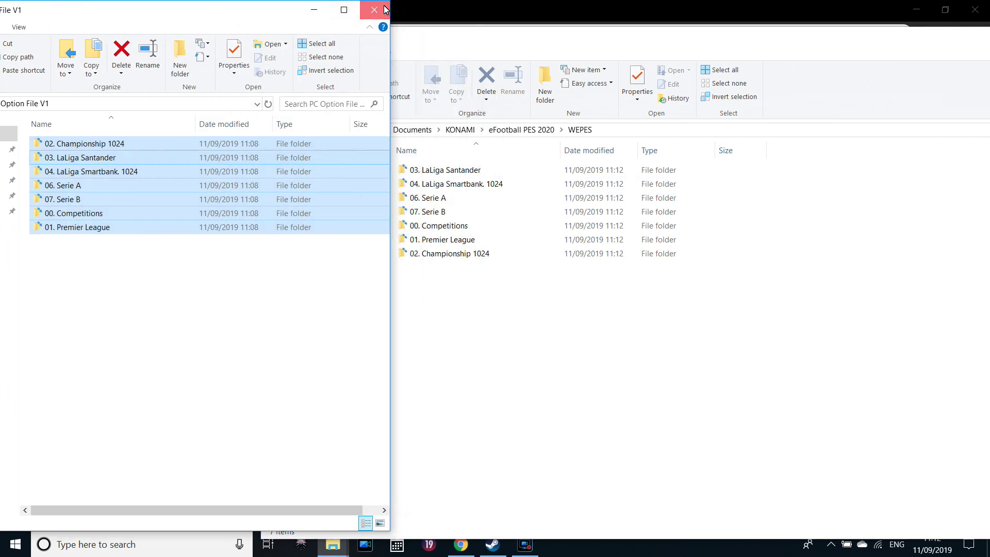
{"action": "left_click", "coordinate": [384, 9]}
{"action": "right_click", "coordinate": [492, 544]}
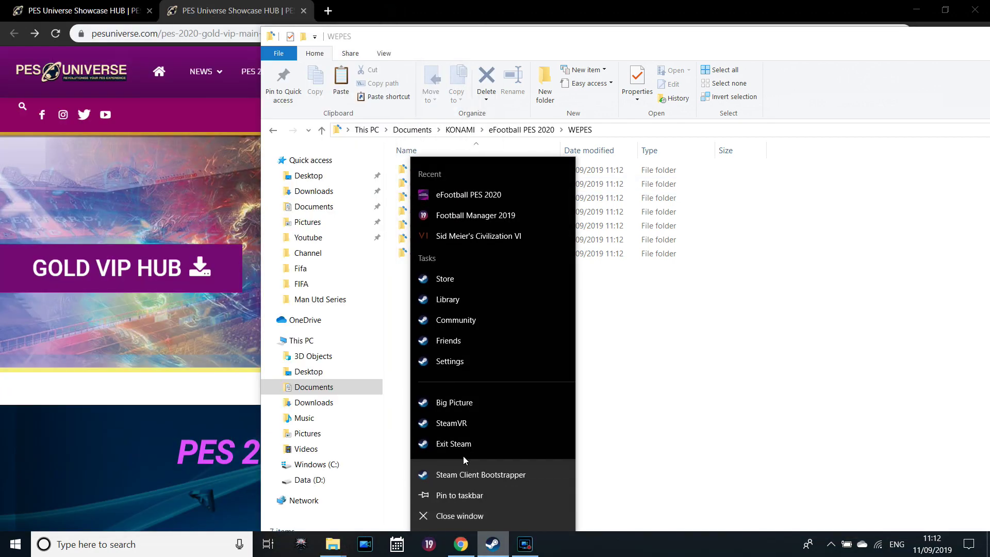
{"action": "left_click", "coordinate": [463, 453]}
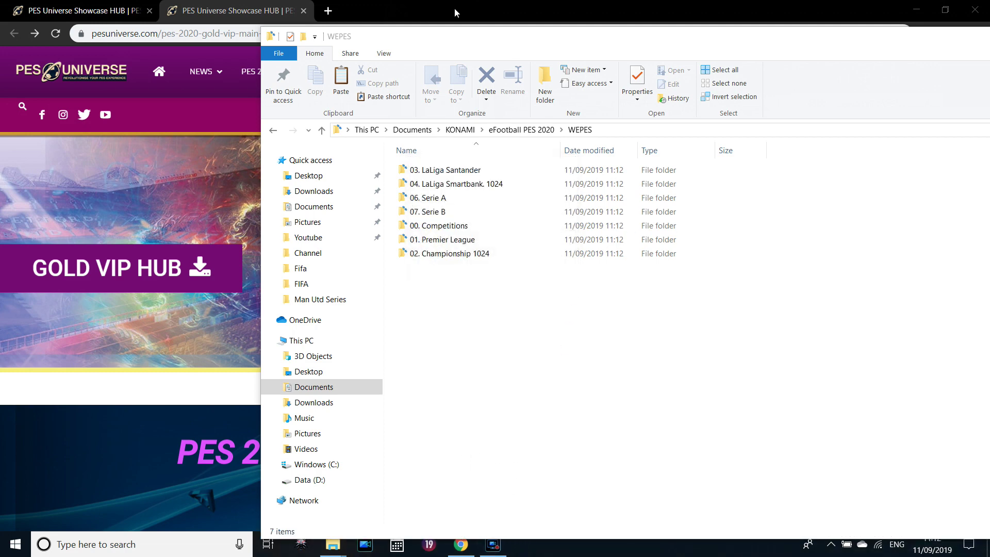
{"action": "left_click_drag", "start_coordinate": [562, 53], "coordinate": [215, 119]}
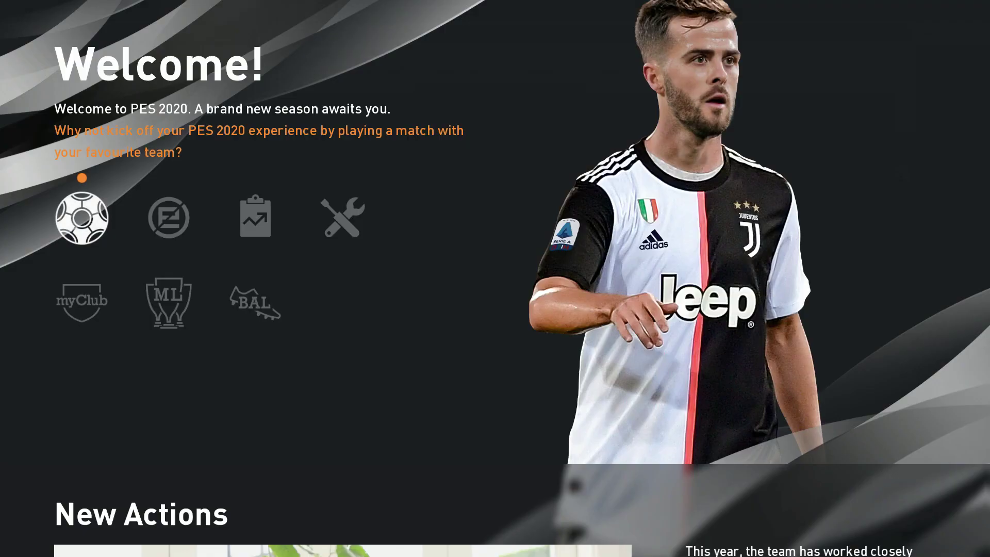
Step: Switch to PES 2020 and open Edit mode from the game's Settings
{"action": "key", "text": "Right"}
{"action": "key", "text": "Right"}
{"action": "key", "text": "Right"}
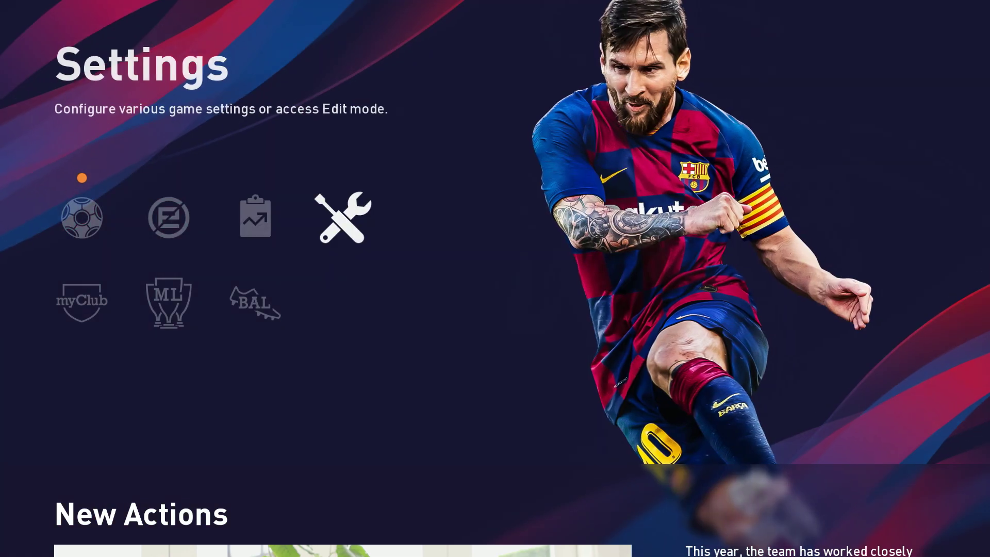
{"action": "key", "text": "Return"}
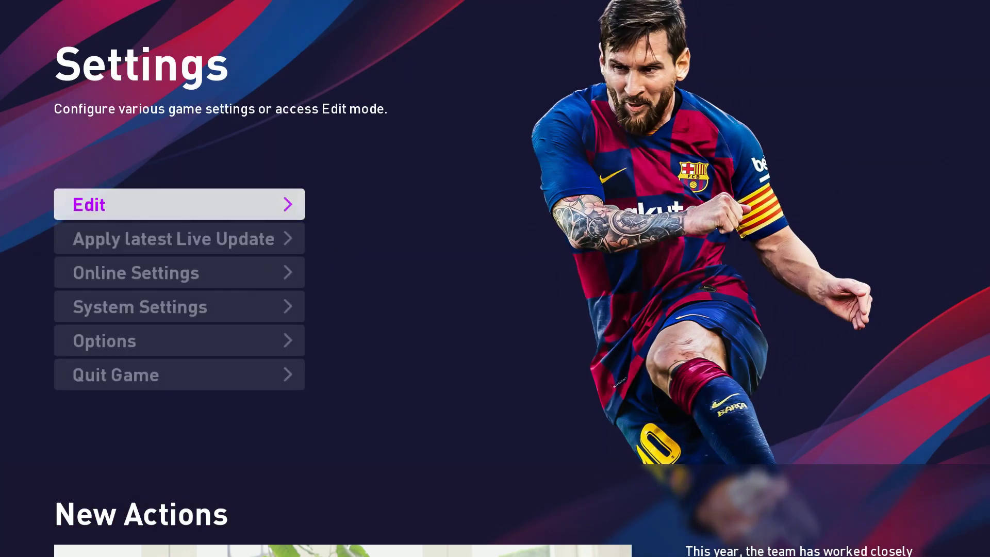
{"action": "key", "text": "Return"}
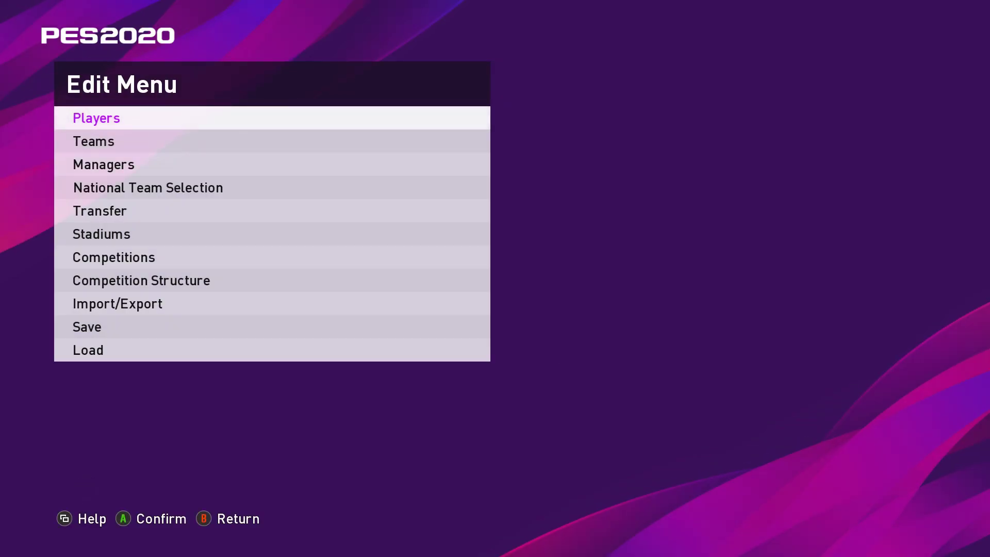
Step: Open the Import/Export options in the Edit Menu
{"action": "key", "text": "Down"}
{"action": "key", "text": "Down"}
{"action": "key", "text": "Down"}
{"action": "key", "text": "Down"}
{"action": "key", "text": "Down"}
{"action": "key", "text": "Down"}
{"action": "key", "text": "Down"}
{"action": "key", "text": "Down"}
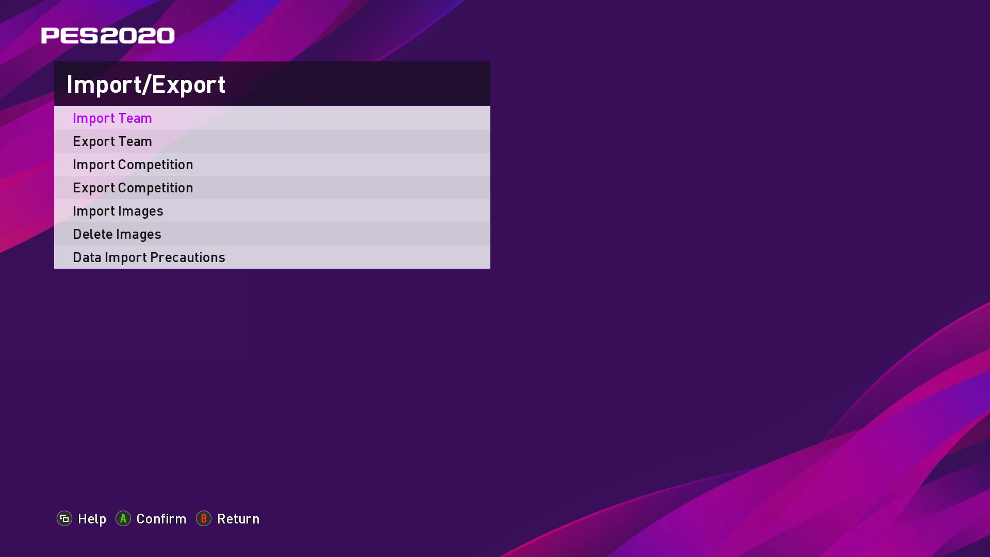
Step: Start Import Team, accept the data folder notice and select all listed team files
{"action": "key", "text": "Return"}
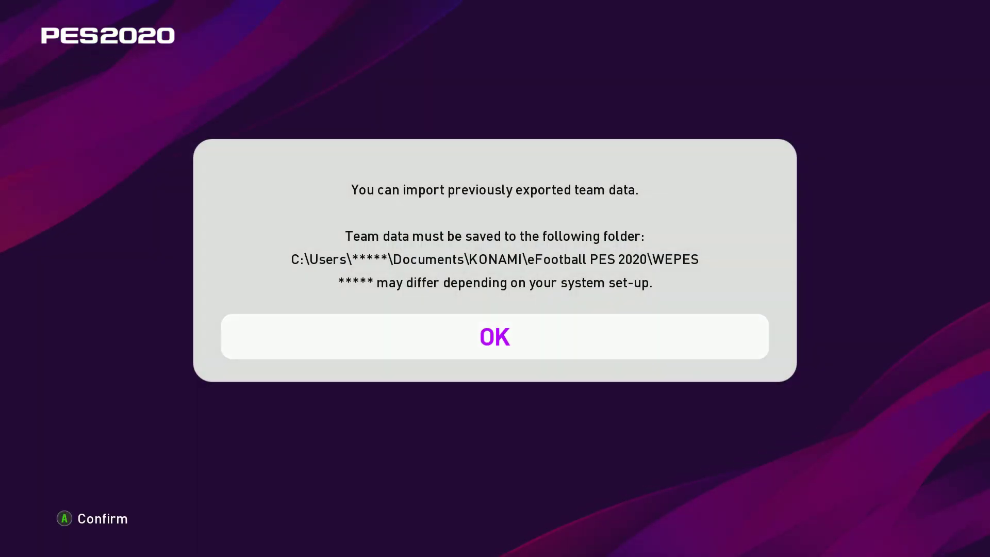
{"action": "key", "text": "Return"}
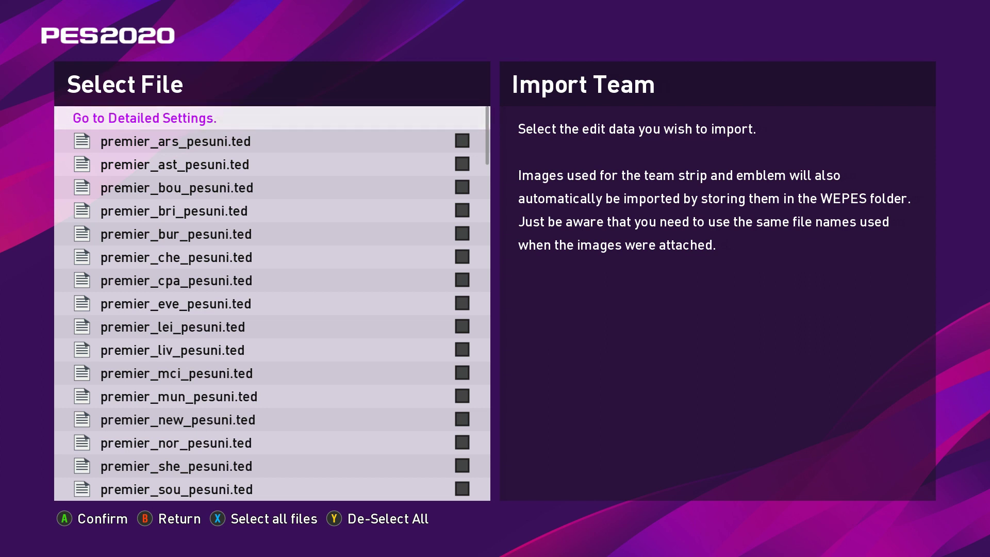
{"action": "key", "text": "x"}
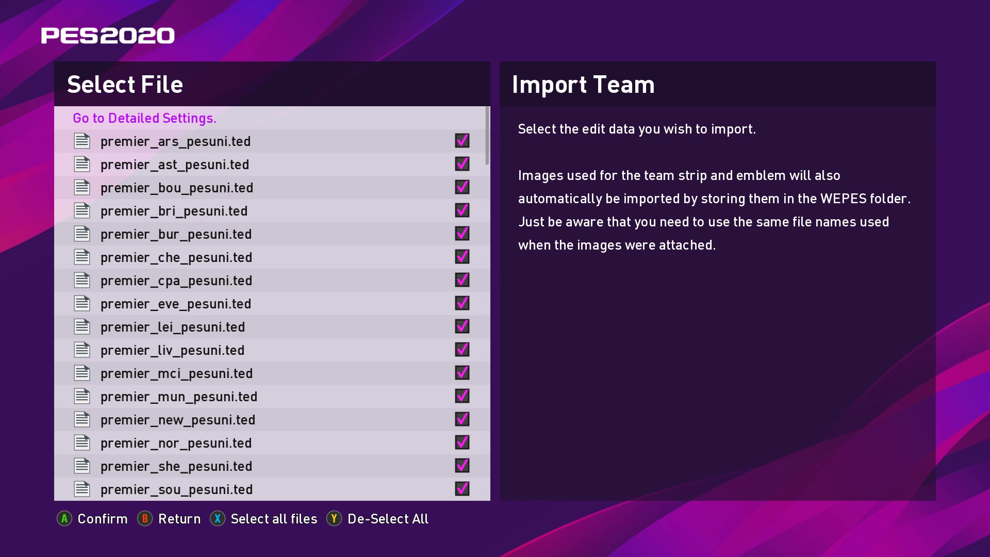
Step: Deselect premier_ars_pesuni.ted and premier_mun_pesuni.ted in the list of team files for import
{"action": "key", "text": "Down"}
{"action": "key", "text": "Return"}
{"action": "key", "text": "Down"}
{"action": "key", "text": "Down"}
{"action": "key", "text": "Down"}
{"action": "key", "text": "Down"}
{"action": "key", "text": "Down"}
{"action": "key", "text": "Down"}
{"action": "key", "text": "Down"}
{"action": "key", "text": "Down"}
{"action": "key", "text": "Down"}
{"action": "key", "text": "Down"}
{"action": "key", "text": "Down"}
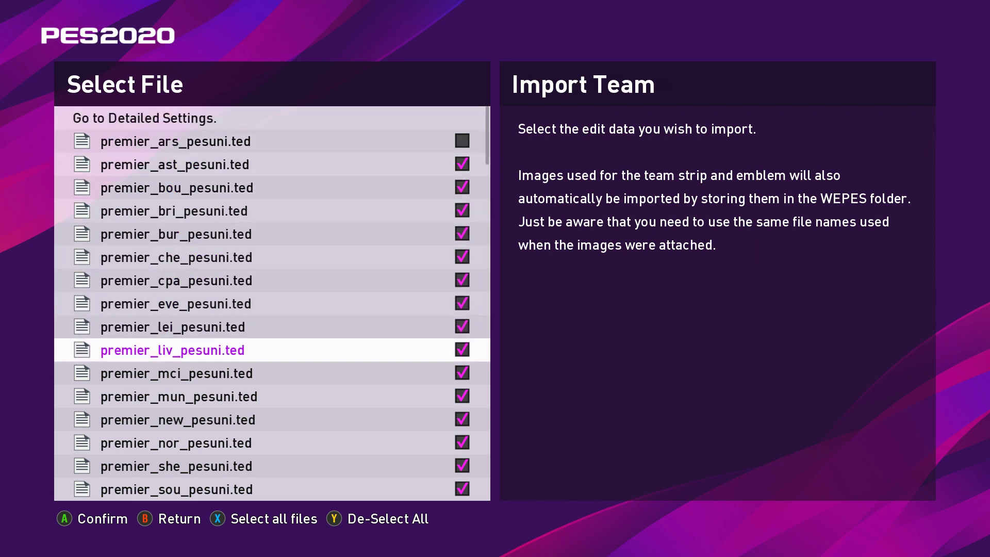
{"action": "key", "text": "Return"}
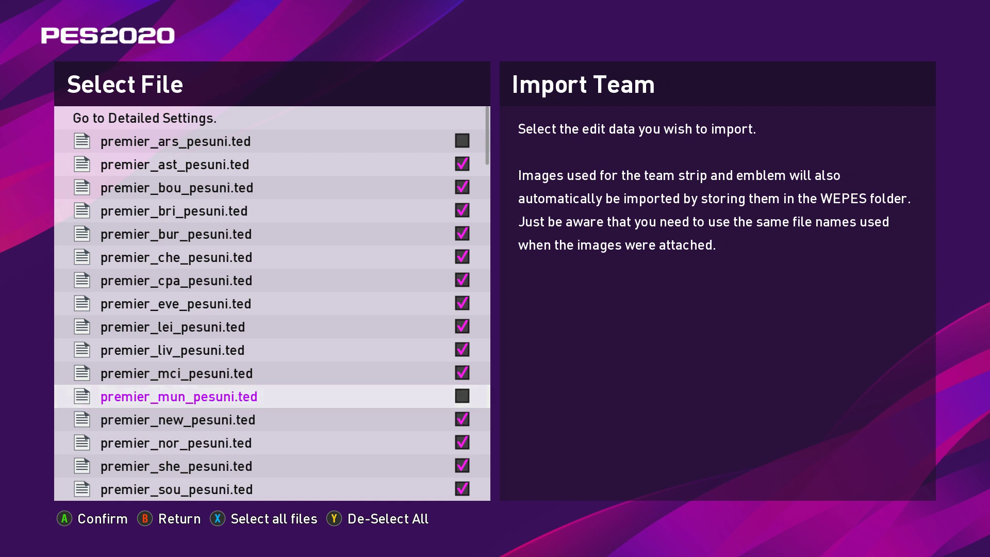
Step: Deselect laliga_fcb_pesuni.ted among the La Liga team files for import
{"action": "key", "text": "Down"}
{"action": "key", "text": "Down"}
{"action": "key", "text": "Down"}
{"action": "key", "text": "Down"}
{"action": "key", "text": "Down"}
{"action": "key", "text": "Down"}
{"action": "key", "text": "Down"}
{"action": "key", "text": "Down"}
{"action": "key", "text": "Down"}
{"action": "key", "text": "Down"}
{"action": "key", "text": "Down"}
{"action": "key", "text": "Down"}
{"action": "key", "text": "Down"}
{"action": "key", "text": "Down"}
{"action": "key", "text": "Down"}
{"action": "key", "text": "Down"}
{"action": "key", "text": "Down"}
{"action": "key", "text": "Down"}
{"action": "key", "text": "Down"}
{"action": "key", "text": "Down"}
{"action": "key", "text": "Down"}
{"action": "key", "text": "Down"}
{"action": "key", "text": "Down"}
{"action": "key", "text": "Down"}
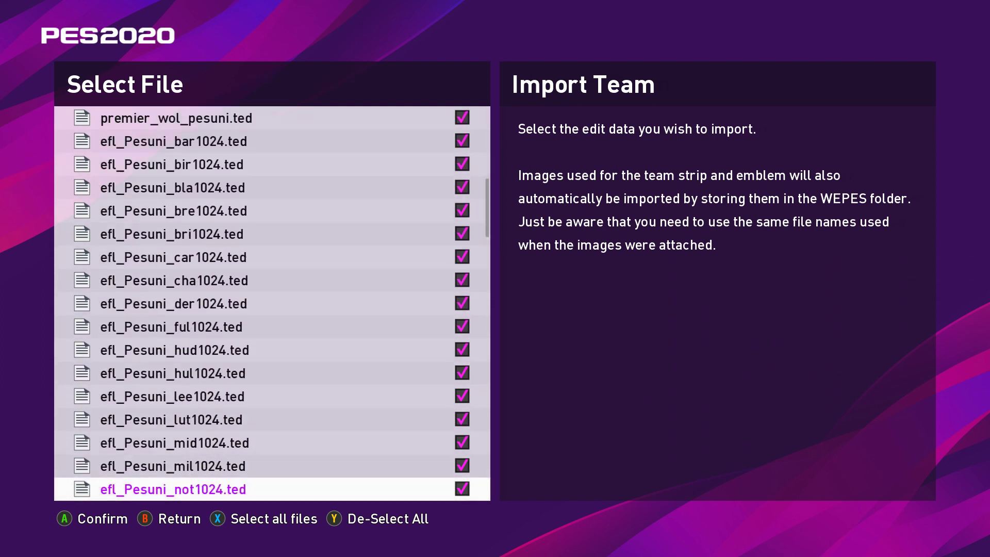
{"action": "key", "text": "Down"}
{"action": "key", "text": "Down"}
{"action": "key", "text": "Down"}
{"action": "key", "text": "Down"}
{"action": "key", "text": "Down"}
{"action": "key", "text": "Down"}
{"action": "key", "text": "Down"}
{"action": "key", "text": "Down"}
{"action": "key", "text": "Down"}
{"action": "key", "text": "Down"}
{"action": "key", "text": "Down"}
{"action": "key", "text": "Down"}
{"action": "key", "text": "Down"}
{"action": "key", "text": "Down"}
{"action": "key", "text": "Up"}
{"action": "key", "text": "Up"}
{"action": "key", "text": "Up"}
{"action": "key", "text": "Up"}
{"action": "key", "text": "Up"}
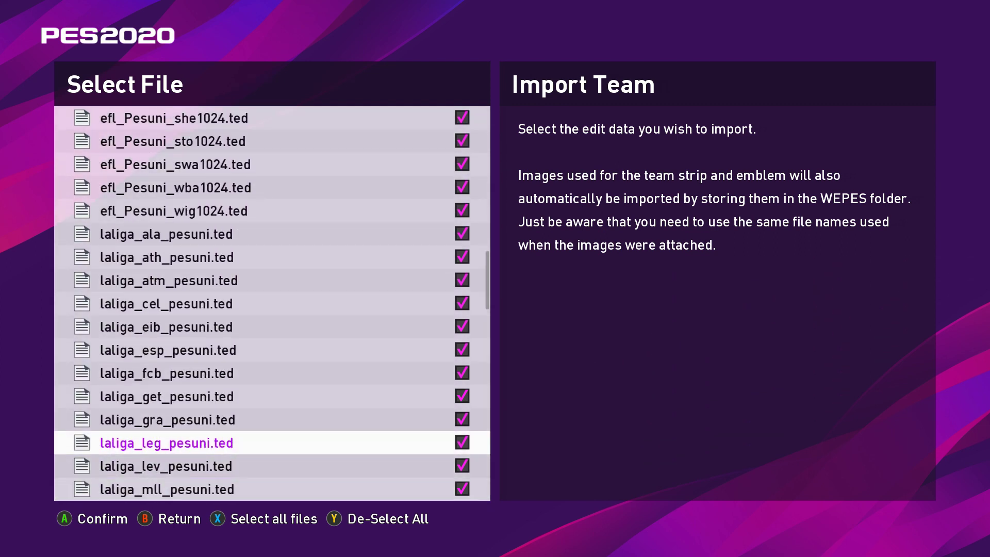
Step: Deselect Juventus_Pesuni.ted among the Italian team files for import
{"action": "key", "text": "Down"}
{"action": "key", "text": "Down"}
{"action": "key", "text": "Down"}
{"action": "key", "text": "Down"}
{"action": "key", "text": "Down"}
{"action": "key", "text": "Down"}
{"action": "key", "text": "Down"}
{"action": "key", "text": "Down"}
{"action": "key", "text": "Down"}
{"action": "key", "text": "Down"}
{"action": "key", "text": "Down"}
{"action": "key", "text": "Down"}
{"action": "key", "text": "Down"}
{"action": "key", "text": "Down"}
{"action": "key", "text": "Down"}
{"action": "key", "text": "Down"}
{"action": "key", "text": "Down"}
{"action": "key", "text": "Down"}
{"action": "key", "text": "Down"}
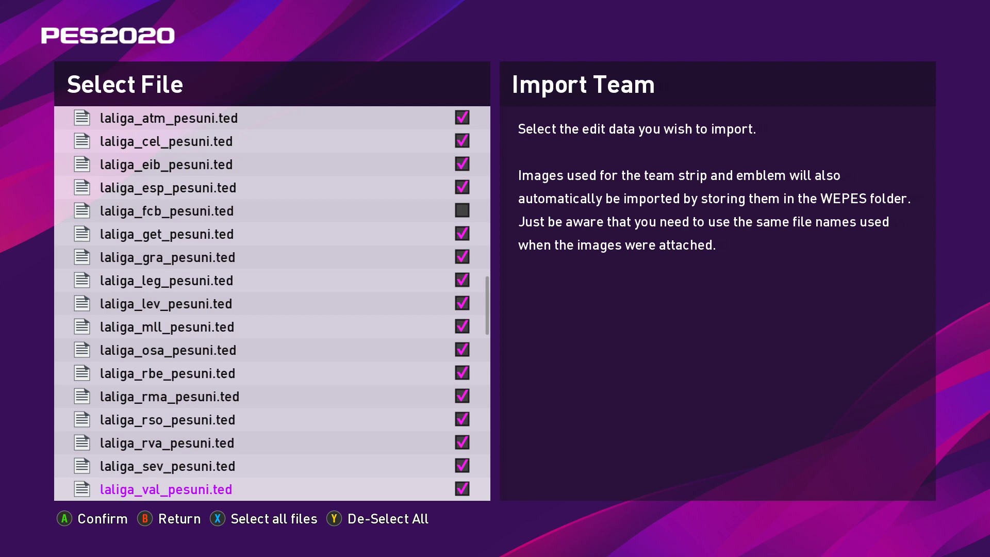
{"action": "key", "text": "Down"}
{"action": "key", "text": "Down"}
{"action": "key", "text": "Down"}
{"action": "key", "text": "Down"}
{"action": "key", "text": "Down"}
{"action": "key", "text": "Down"}
{"action": "key", "text": "Down"}
{"action": "key", "text": "Down"}
{"action": "key", "text": "Down"}
{"action": "key", "text": "Down"}
{"action": "key", "text": "Down"}
{"action": "key", "text": "Down"}
{"action": "key", "text": "Down"}
{"action": "key", "text": "Down"}
{"action": "key", "text": "Down"}
{"action": "key", "text": "Down"}
{"action": "key", "text": "Down"}
{"action": "key", "text": "Down"}
{"action": "key", "text": "Down"}
{"action": "key", "text": "Down"}
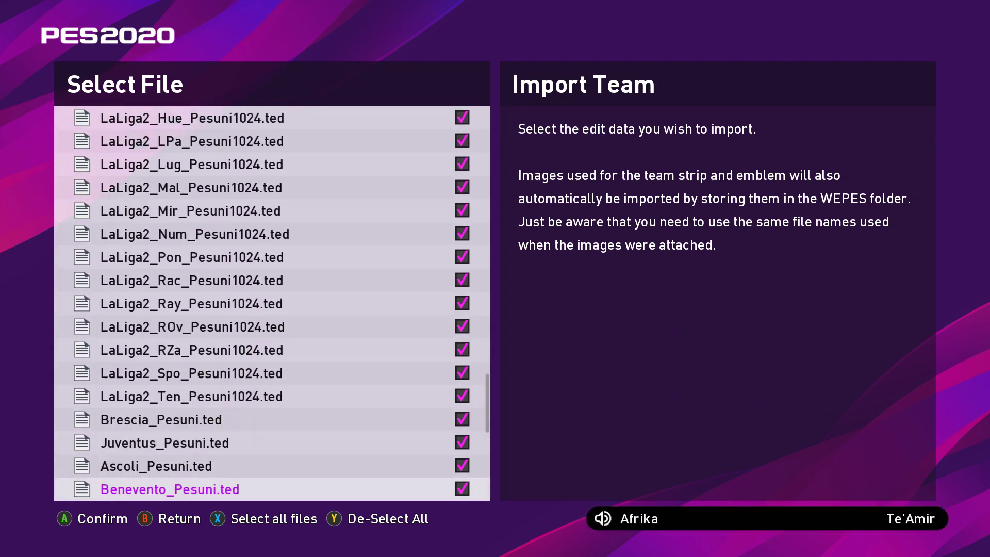
{"action": "key", "text": "Up"}
{"action": "key", "text": "Up"}
{"action": "key", "text": "Up"}
{"action": "key", "text": "Up"}
{"action": "key", "text": "Up"}
{"action": "key", "text": "Up"}
{"action": "key", "text": "Up"}
{"action": "key", "text": "Up"}
{"action": "key", "text": "Return"}
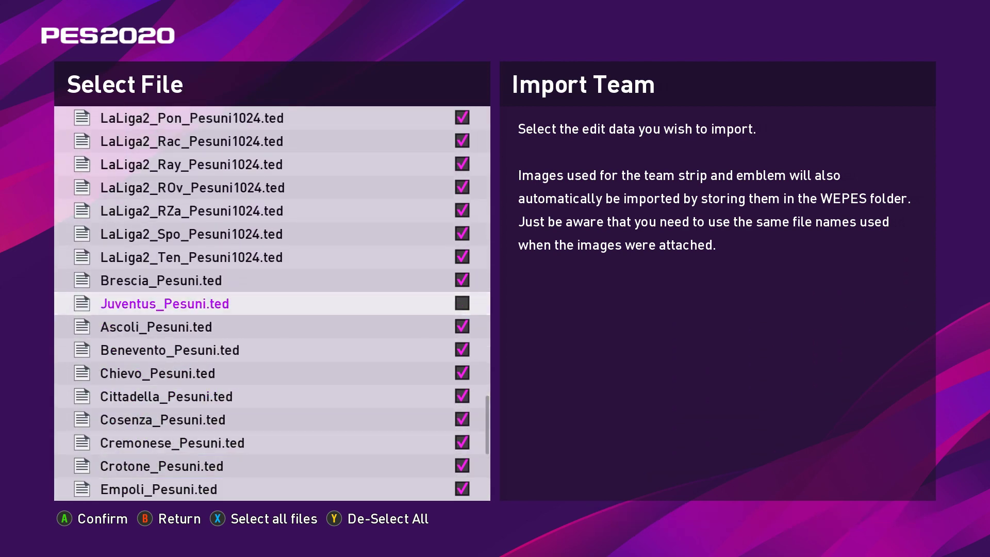
Step: Review the remaining Italian team files through Virtus_Pesuni.ted at the end of the import list
{"action": "key", "text": "Down"}
{"action": "key", "text": "Down"}
{"action": "key", "text": "Down"}
{"action": "key", "text": "Down"}
{"action": "key", "text": "Down"}
{"action": "key", "text": "Down"}
{"action": "key", "text": "Down"}
{"action": "key", "text": "Down"}
{"action": "key", "text": "Down"}
{"action": "key", "text": "Down"}
{"action": "key", "text": "Down"}
{"action": "key", "text": "Down"}
{"action": "key", "text": "Down"}
{"action": "key", "text": "Down"}
{"action": "key", "text": "Down"}
{"action": "key", "text": "Down"}
{"action": "key", "text": "Down"}
{"action": "key", "text": "Down"}
{"action": "key", "text": "Down"}
{"action": "key", "text": "Down"}
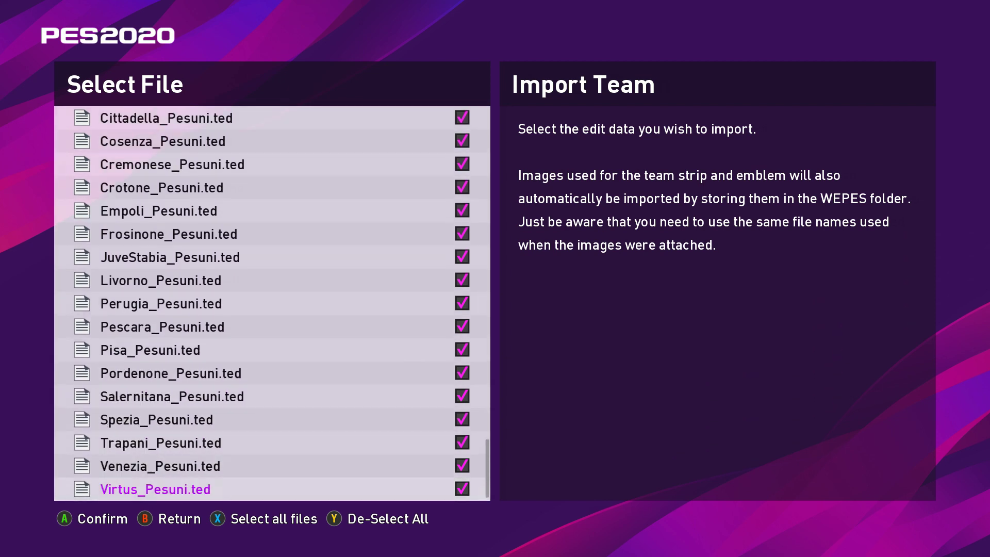
{"action": "key", "text": "Up"}
{"action": "key", "text": "Up"}
{"action": "key", "text": "Up"}
{"action": "key", "text": "Up"}
{"action": "key", "text": "Up"}
{"action": "key", "text": "Up"}
{"action": "key", "text": "Up"}
{"action": "key", "text": "Up"}
{"action": "key", "text": "Up"}
{"action": "key", "text": "Up"}
{"action": "key", "text": "Up"}
{"action": "key", "text": "Up"}
{"action": "key", "text": "Up"}
{"action": "key", "text": "Up"}
{"action": "key", "text": "Up"}
{"action": "key", "text": "Up"}
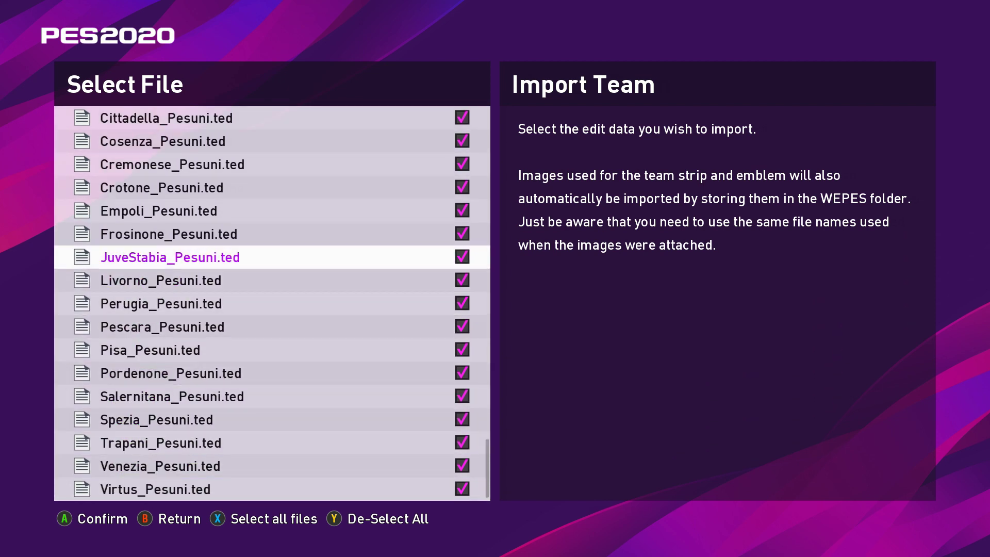
Step: Return to the start of the team file list and open the detailed settings for the team import
{"action": "key", "text": "Up"}
{"action": "key", "text": "Up"}
{"action": "key", "text": "Up"}
{"action": "key", "text": "Up"}
{"action": "key", "text": "Up"}
{"action": "key", "text": "Up"}
{"action": "key", "text": "Up"}
{"action": "key", "text": "Up"}
{"action": "key", "text": "Up"}
{"action": "key", "text": "Up"}
{"action": "key", "text": "Up"}
{"action": "key", "text": "Up"}
{"action": "key", "text": "Up"}
{"action": "key", "text": "Up"}
{"action": "key", "text": "Up"}
{"action": "key", "text": "Up"}
{"action": "key", "text": "Up"}
{"action": "key", "text": "Up"}
{"action": "key", "text": "Up"}
{"action": "key", "text": "Up"}
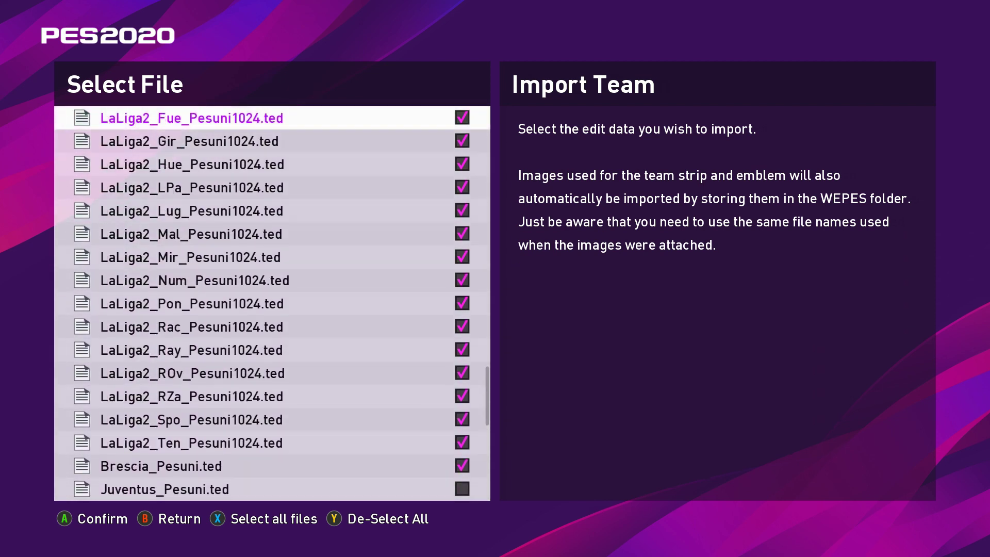
{"action": "key", "text": "Up"}
{"action": "key", "text": "Up"}
{"action": "key", "text": "Up"}
{"action": "key", "text": "Up"}
{"action": "key", "text": "Up"}
{"action": "key", "text": "Up"}
{"action": "key", "text": "Up"}
{"action": "key", "text": "Up"}
{"action": "key", "text": "Up"}
{"action": "key", "text": "Up"}
{"action": "key", "text": "Up"}
{"action": "key", "text": "Up"}
{"action": "key", "text": "Up"}
{"action": "key", "text": "Up"}
{"action": "key", "text": "Up"}
{"action": "key", "text": "Up"}
{"action": "key", "text": "Up"}
{"action": "key", "text": "Up"}
{"action": "key", "text": "Up"}
{"action": "key", "text": "Up"}
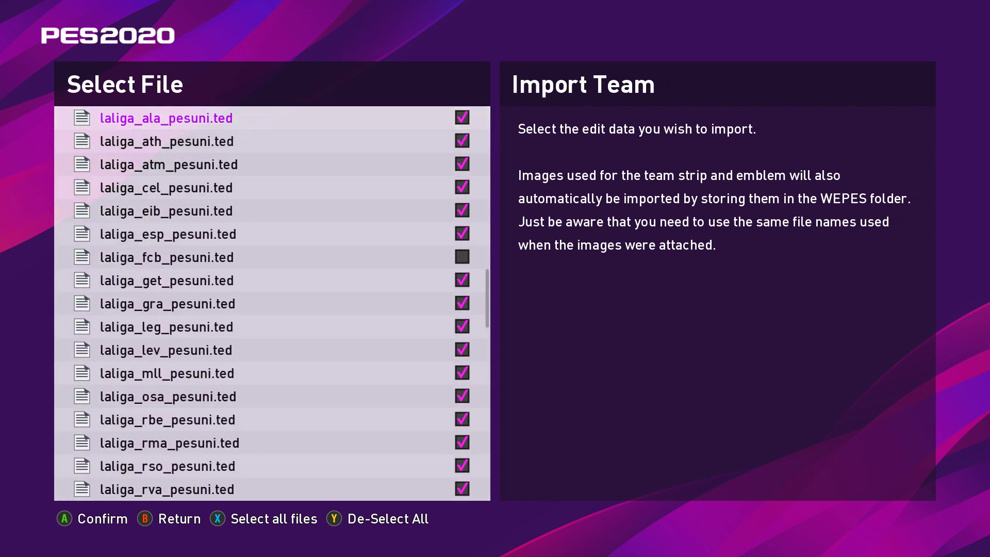
{"action": "key", "text": "Up"}
{"action": "key", "text": "Up"}
{"action": "key", "text": "Up"}
{"action": "key", "text": "Up"}
{"action": "key", "text": "Up"}
{"action": "key", "text": "Up"}
{"action": "key", "text": "Up"}
{"action": "key", "text": "Up"}
{"action": "key", "text": "Up"}
{"action": "key", "text": "Up"}
{"action": "key", "text": "Up"}
{"action": "key", "text": "Up"}
{"action": "key", "text": "Up"}
{"action": "key", "text": "Up"}
{"action": "key", "text": "Up"}
{"action": "key", "text": "Up"}
{"action": "key", "text": "Up"}
{"action": "key", "text": "Up"}
{"action": "key", "text": "Up"}
{"action": "key", "text": "Up"}
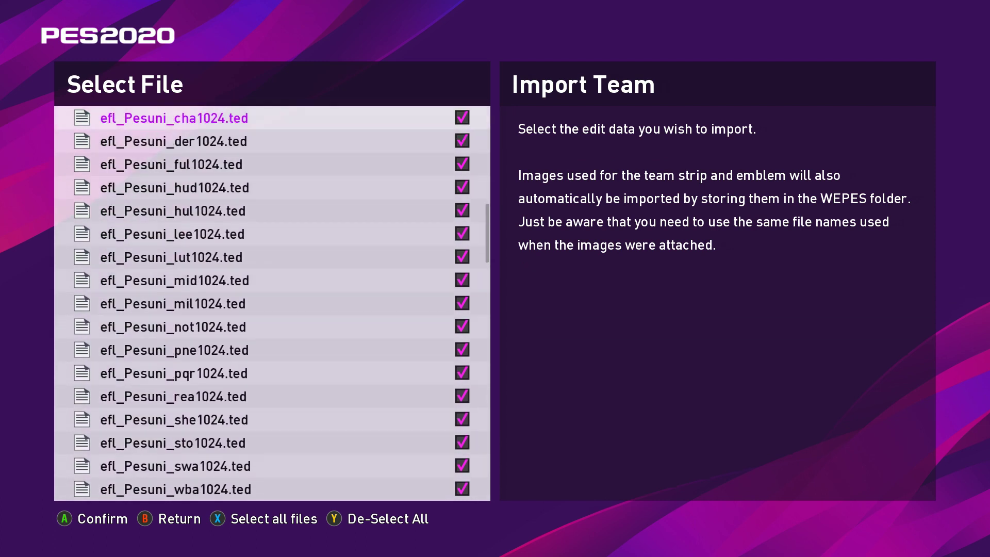
{"action": "key", "text": "Up"}
{"action": "key", "text": "Up"}
{"action": "key", "text": "Up"}
{"action": "key", "text": "Up"}
{"action": "key", "text": "Up"}
{"action": "key", "text": "Up"}
{"action": "key", "text": "Up"}
{"action": "key", "text": "Up"}
{"action": "key", "text": "Up"}
{"action": "key", "text": "Up"}
{"action": "key", "text": "Up"}
{"action": "key", "text": "Up"}
{"action": "key", "text": "Up"}
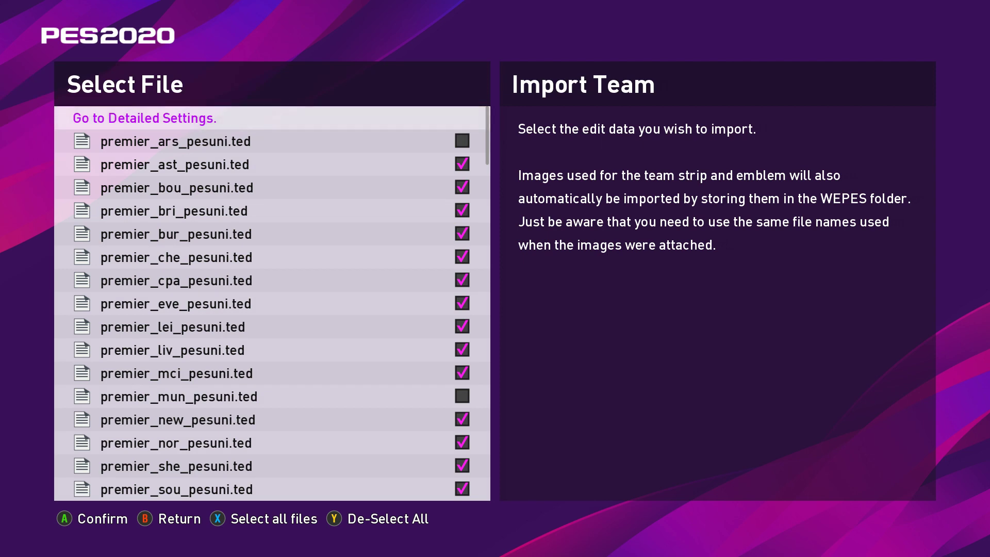
{"action": "key", "text": "Return"}
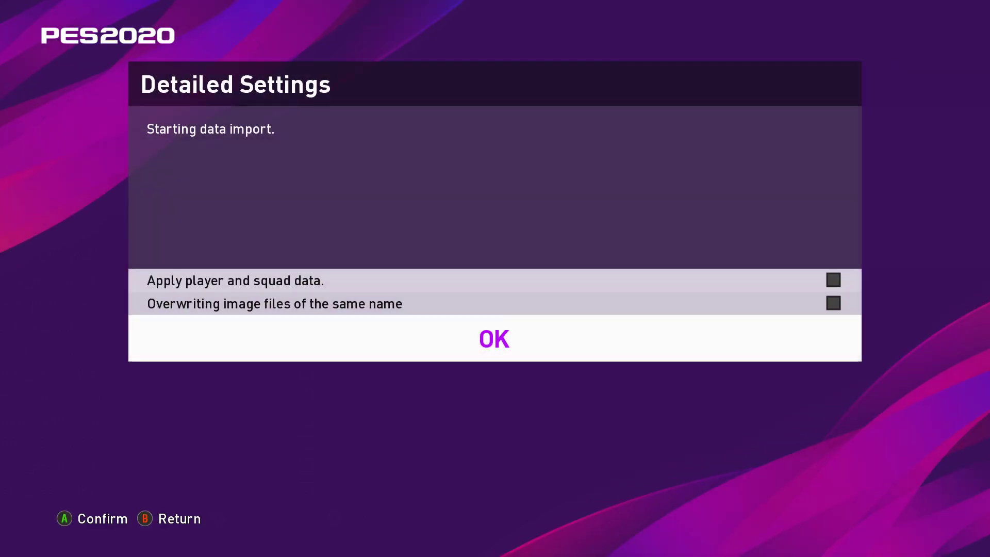
Step: Import the selected team files with both player and squad data and overwriting of same-named image files left unchecked
{"action": "key", "text": "Up"}
{"action": "key", "text": "Up"}
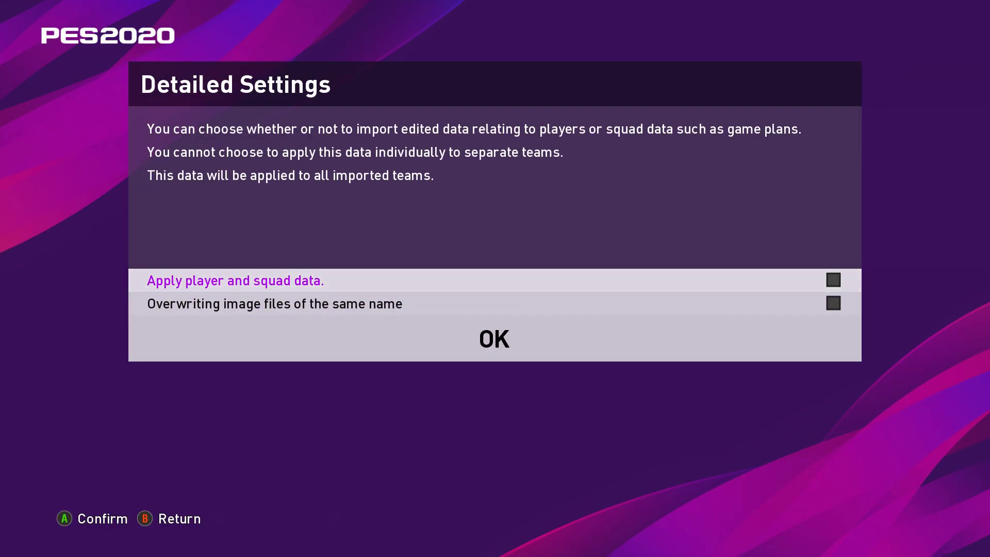
{"action": "key", "text": "Down"}
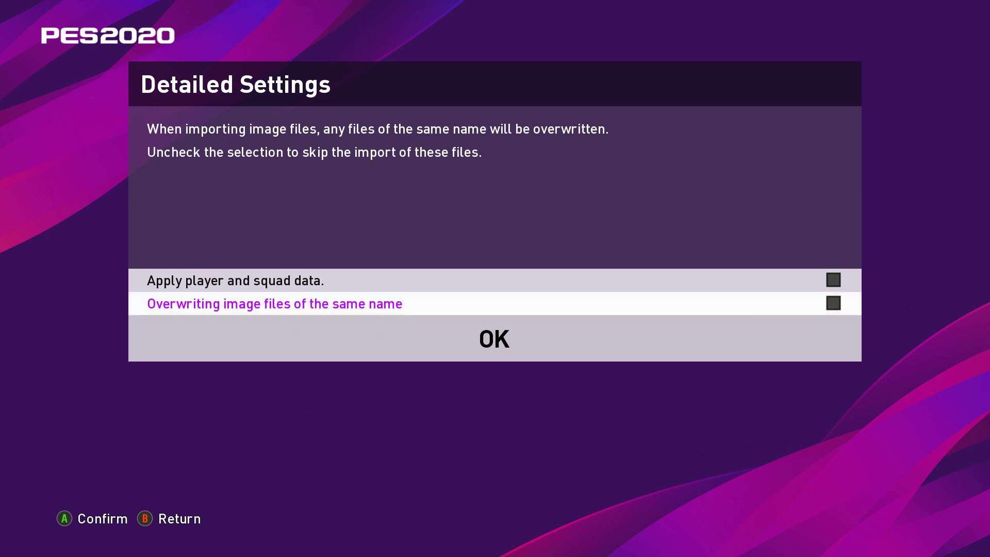
{"action": "key", "text": "Down"}
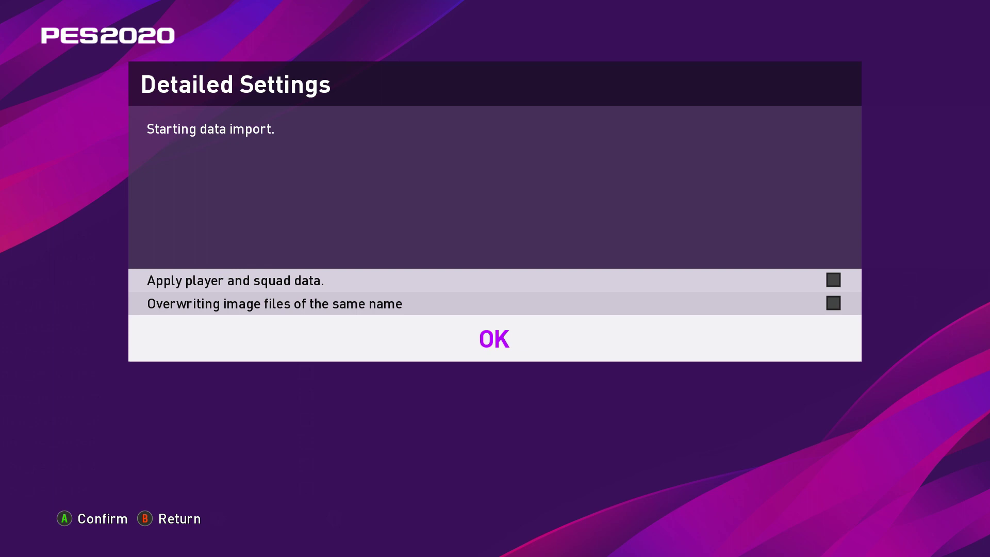
{"action": "key", "text": "Down"}
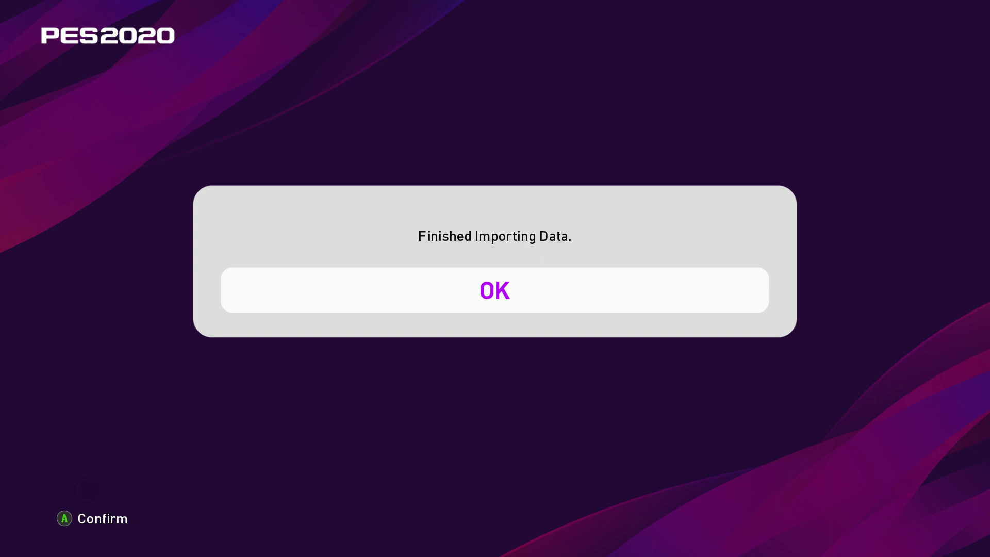
{"action": "key", "text": "Return"}
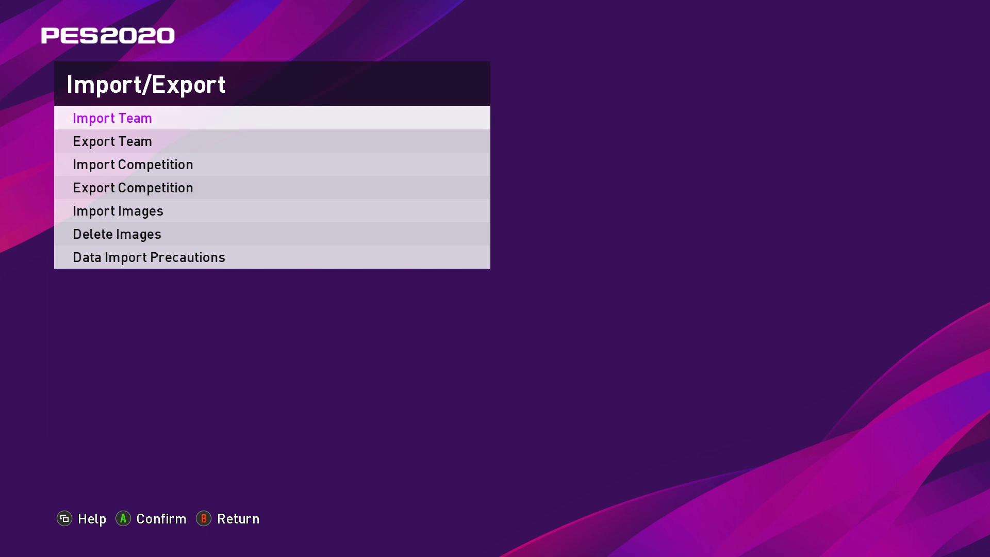
Step: Start a competition import and select all the competition files
{"action": "key", "text": "Down"}
{"action": "key", "text": "Down"}
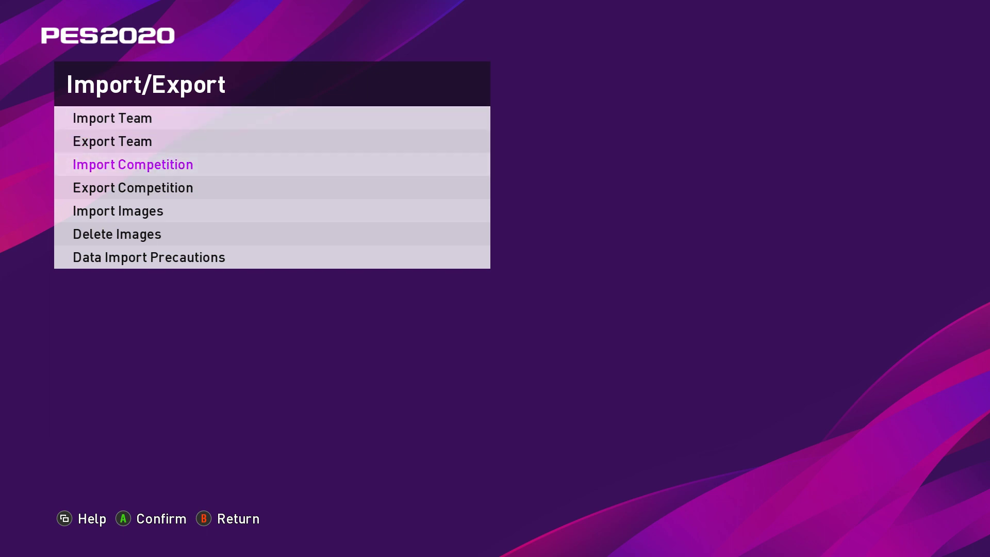
{"action": "key", "text": "Return"}
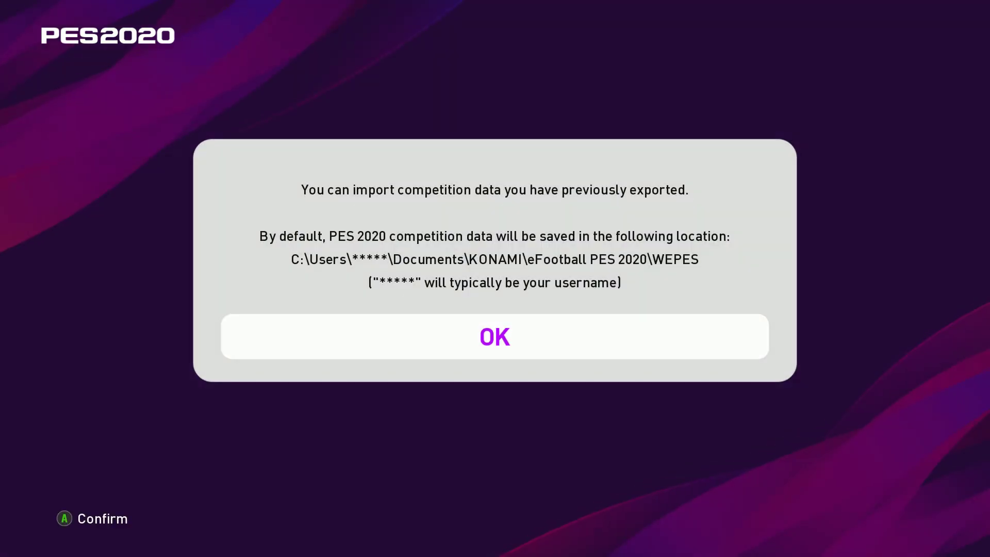
{"action": "key", "text": "Return"}
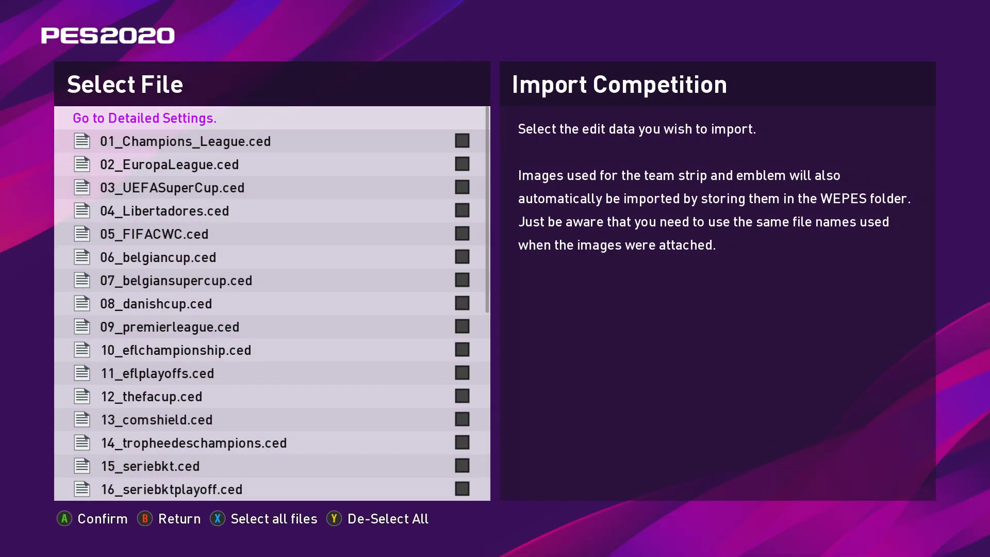
{"action": "key", "text": "x"}
Step: Review the selected competition files through 31_turkishsupercup.ced at the end of the list
{"action": "key", "text": "Down"}
{"action": "key", "text": "Down"}
{"action": "key", "text": "Down"}
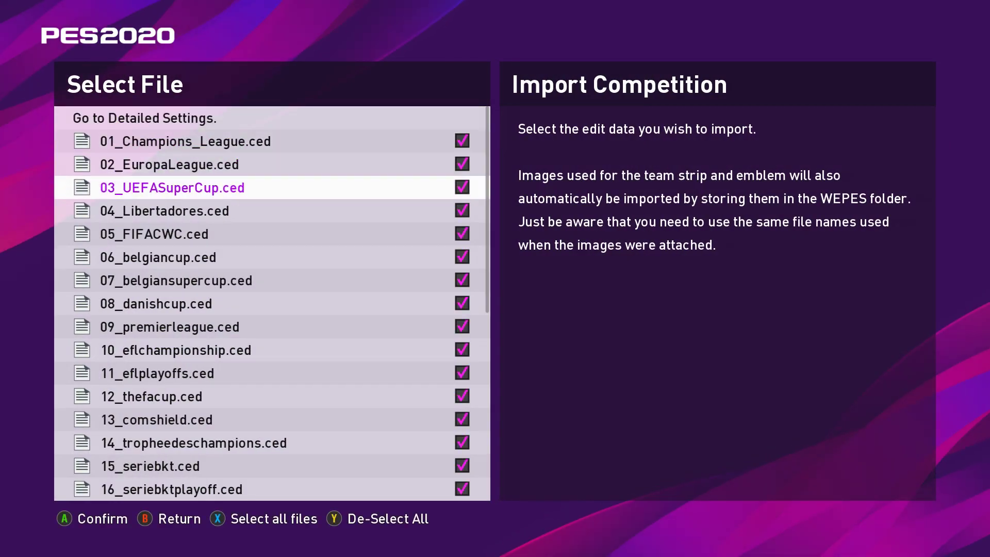
{"action": "key", "text": "Down"}
{"action": "key", "text": "Down"}
{"action": "key", "text": "Down"}
{"action": "key", "text": "Down"}
{"action": "key", "text": "Down"}
{"action": "key", "text": "Down"}
{"action": "key", "text": "Down"}
{"action": "key", "text": "Down"}
{"action": "key", "text": "Down"}
{"action": "key", "text": "Down"}
{"action": "key", "text": "Down"}
{"action": "key", "text": "Down"}
{"action": "key", "text": "Down"}
{"action": "key", "text": "Down"}
{"action": "key", "text": "Down"}
{"action": "key", "text": "Down"}
{"action": "key", "text": "Down"}
{"action": "key", "text": "Down"}
{"action": "key", "text": "Down"}
{"action": "key", "text": "Down"}
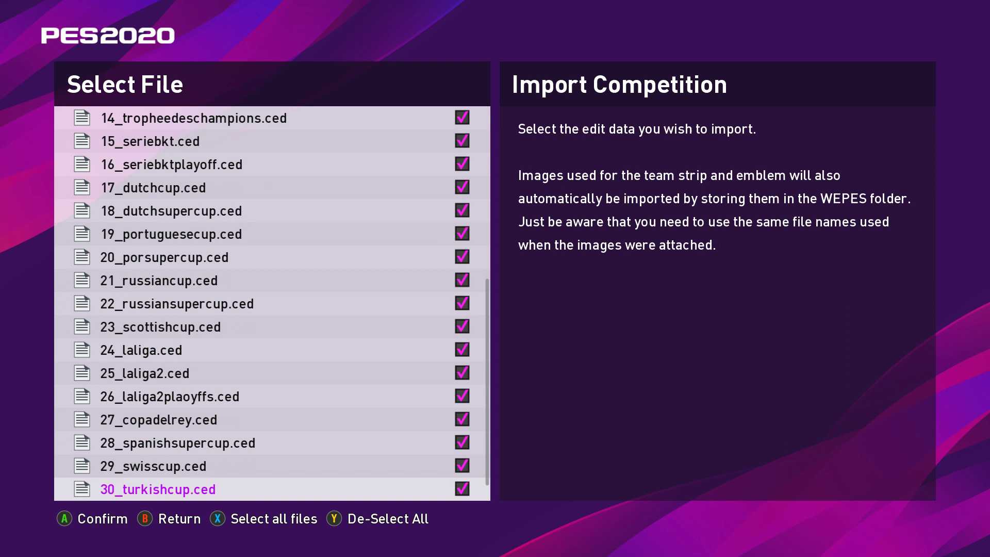
{"action": "key", "text": "Down"}
Step: Import the selected competition files with overwriting of same-named image files left unchecked
{"action": "key", "text": "Up"}
{"action": "key", "text": "Up"}
{"action": "key", "text": "Up"}
{"action": "key", "text": "Up"}
{"action": "key", "text": "Up"}
{"action": "key", "text": "Up"}
{"action": "key", "text": "Up"}
{"action": "key", "text": "Up"}
{"action": "key", "text": "Up"}
{"action": "key", "text": "Up"}
{"action": "key", "text": "Up"}
{"action": "key", "text": "Up"}
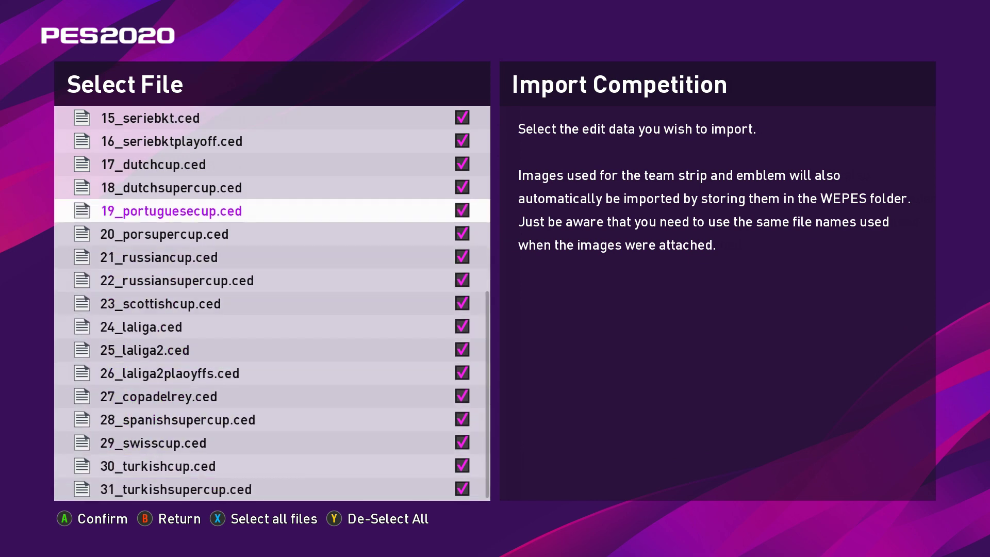
{"action": "key", "text": "Up"}
{"action": "key", "text": "Up"}
{"action": "key", "text": "Up"}
{"action": "key", "text": "Up"}
{"action": "key", "text": "Up"}
{"action": "key", "text": "Up"}
{"action": "key", "text": "Up"}
{"action": "key", "text": "Up"}
{"action": "key", "text": "Up"}
{"action": "key", "text": "Up"}
{"action": "key", "text": "Up"}
{"action": "key", "text": "Up"}
{"action": "key", "text": "Up"}
{"action": "key", "text": "Up"}
{"action": "key", "text": "Up"}
{"action": "key", "text": "Up"}
{"action": "key", "text": "Up"}
{"action": "key", "text": "Up"}
{"action": "key", "text": "Up"}
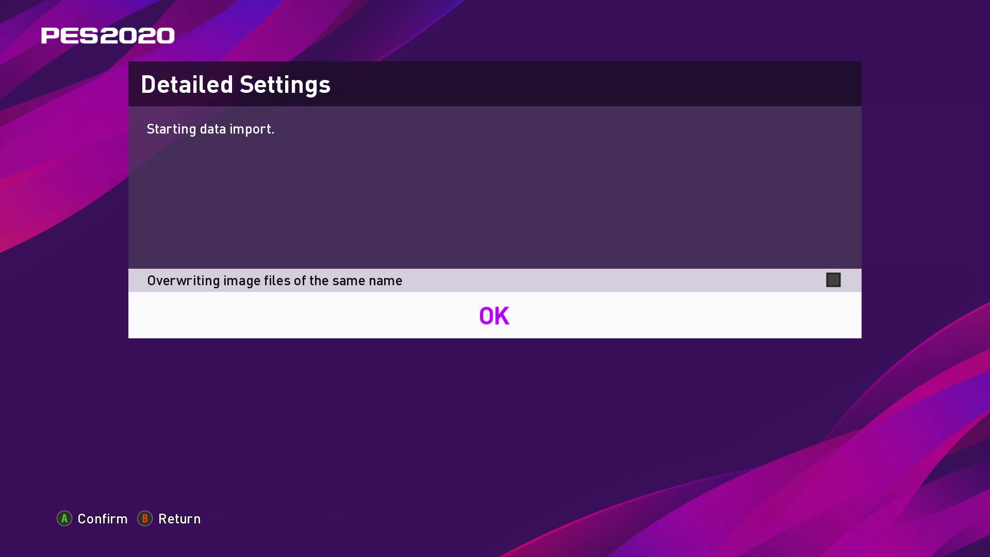
{"action": "key", "text": "Return"}
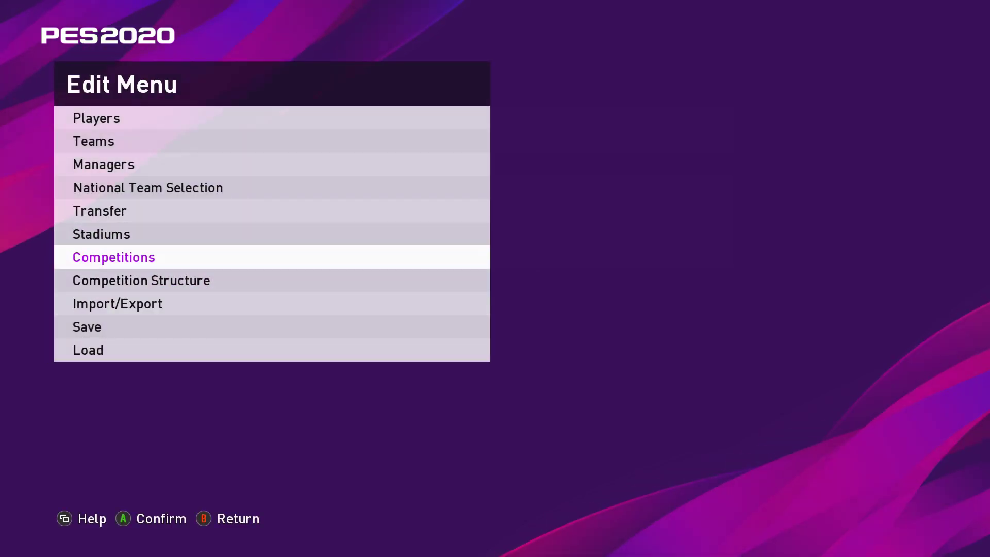
Step: Open the competitions editor and check the names and emblems of the international club competitions
{"action": "key", "text": "Return"}
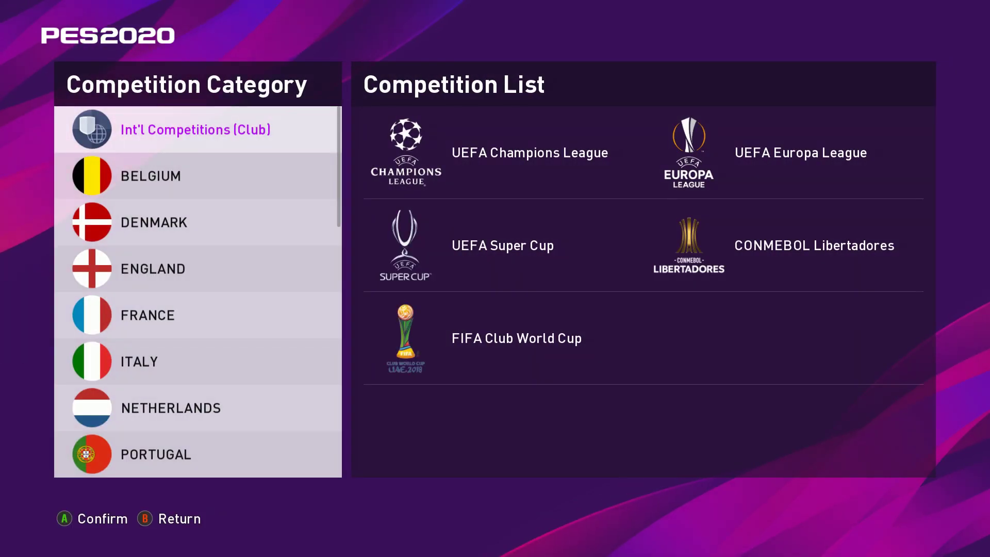
{"action": "key", "text": "Down"}
{"action": "key", "text": "Down"}
{"action": "key", "text": "Up"}
{"action": "key", "text": "Up"}
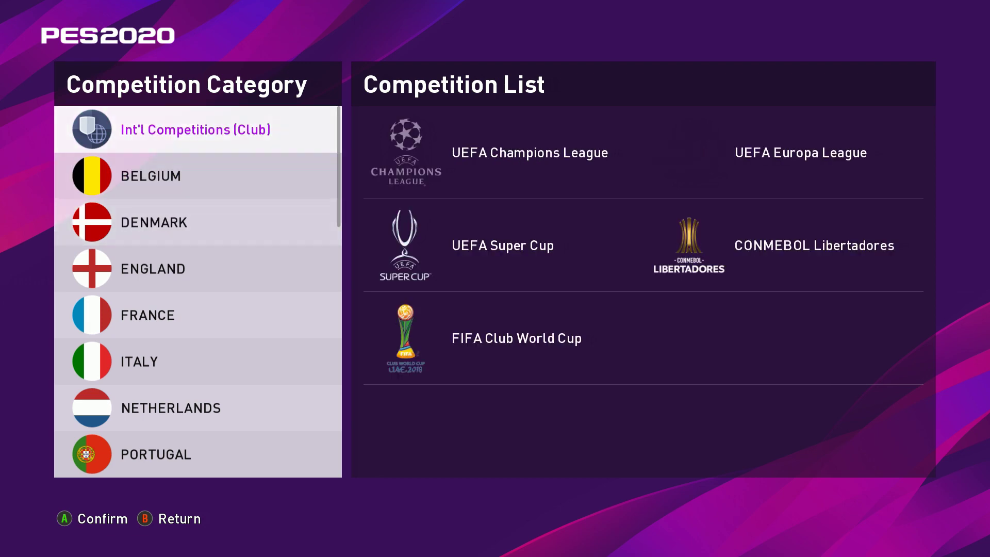
{"action": "key", "text": "Return"}
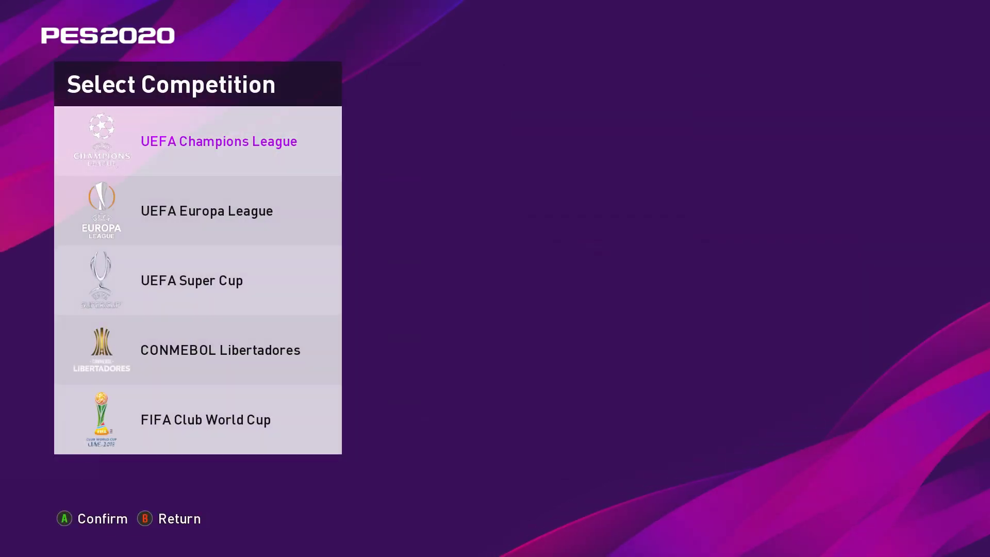
{"action": "key", "text": "Escape"}
Step: Examine the imported competition names and logos country by country, from Belgium through Spain
{"action": "key", "text": "Down"}
{"action": "key", "text": "Down"}
{"action": "key", "text": "Down"}
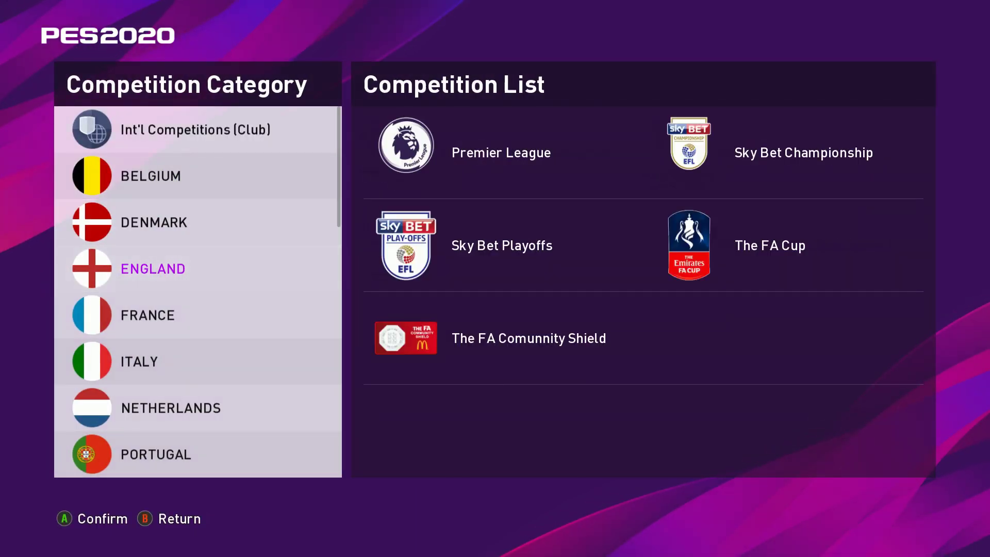
{"action": "key", "text": "Down"}
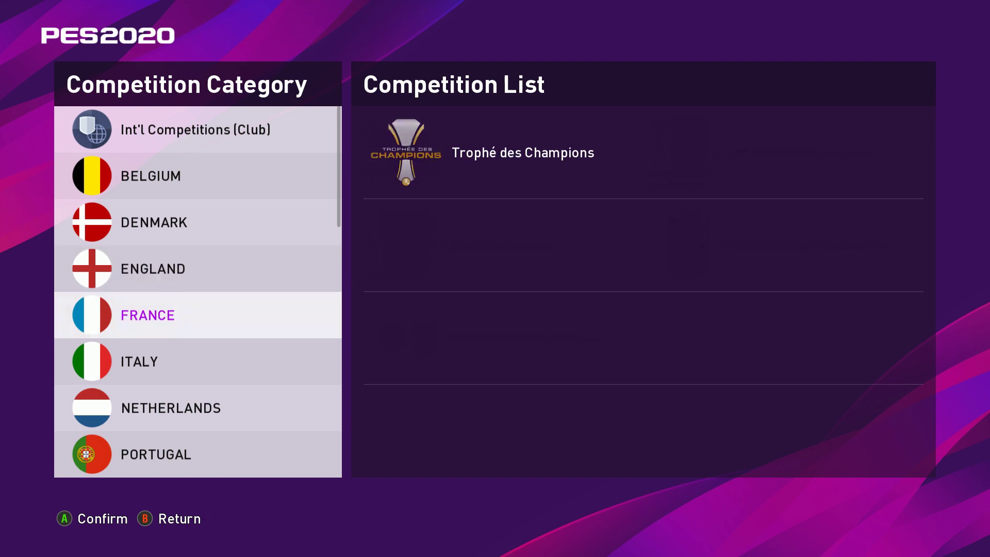
{"action": "key", "text": "Down"}
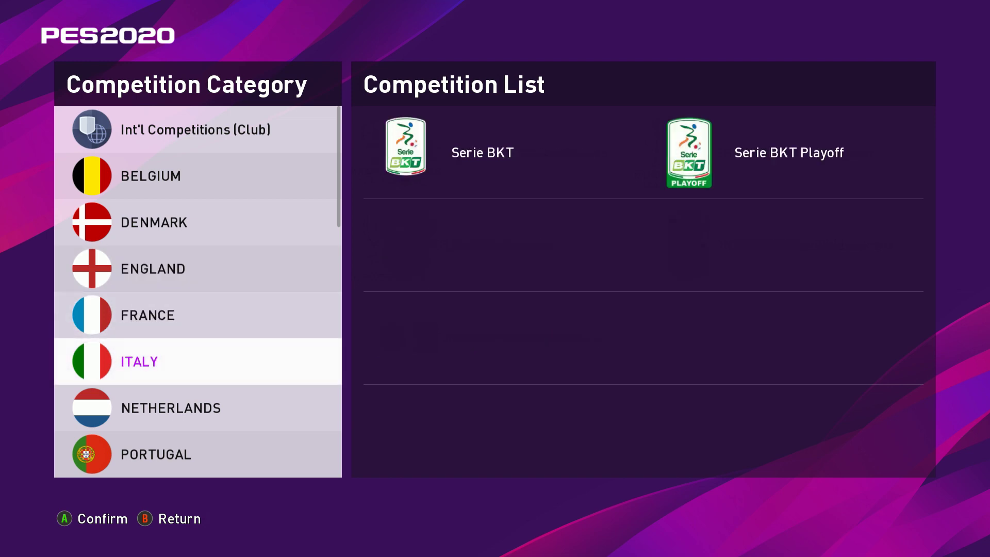
{"action": "key", "text": "Down"}
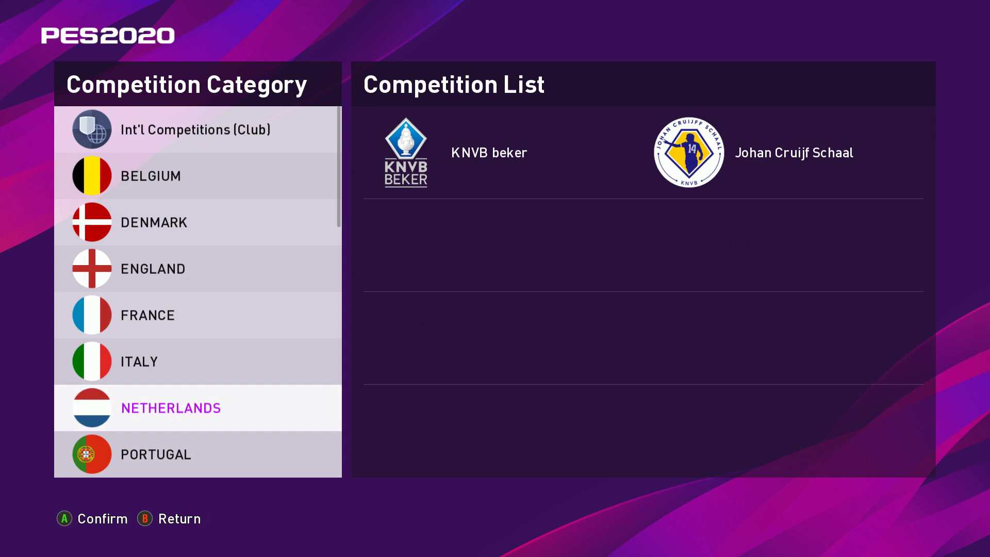
{"action": "key", "text": "Down"}
{"action": "key", "text": "Down"}
{"action": "key", "text": "Down"}
{"action": "key", "text": "Down"}
{"action": "key", "text": "Down"}
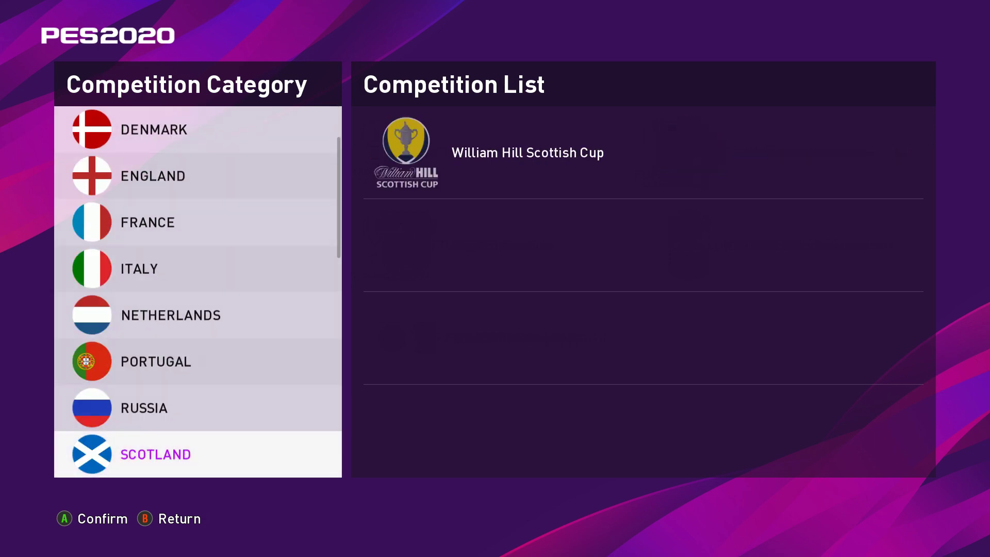
{"action": "key", "text": "Up"}
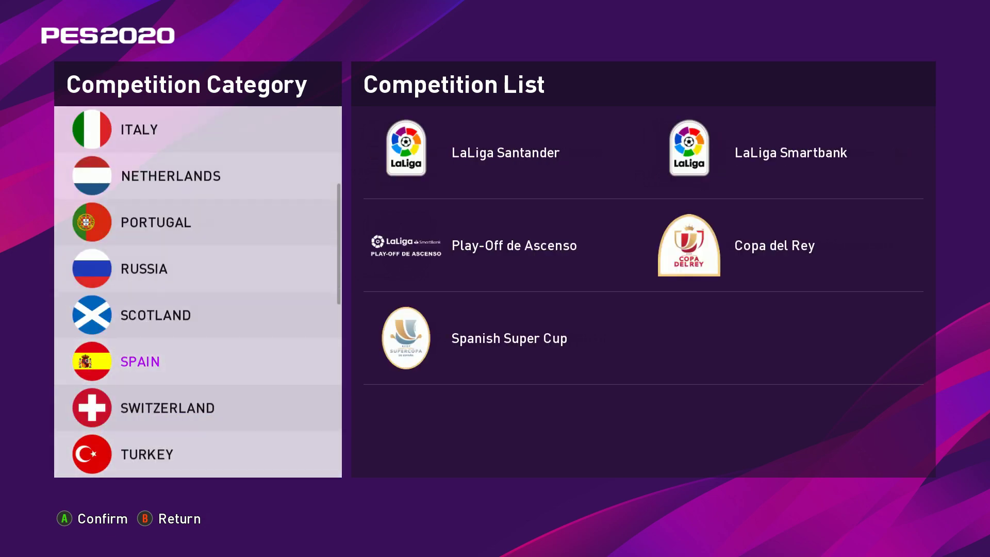
Step: Leave the competitions editor and open the team editor at the Premier League
{"action": "key", "text": "Escape"}
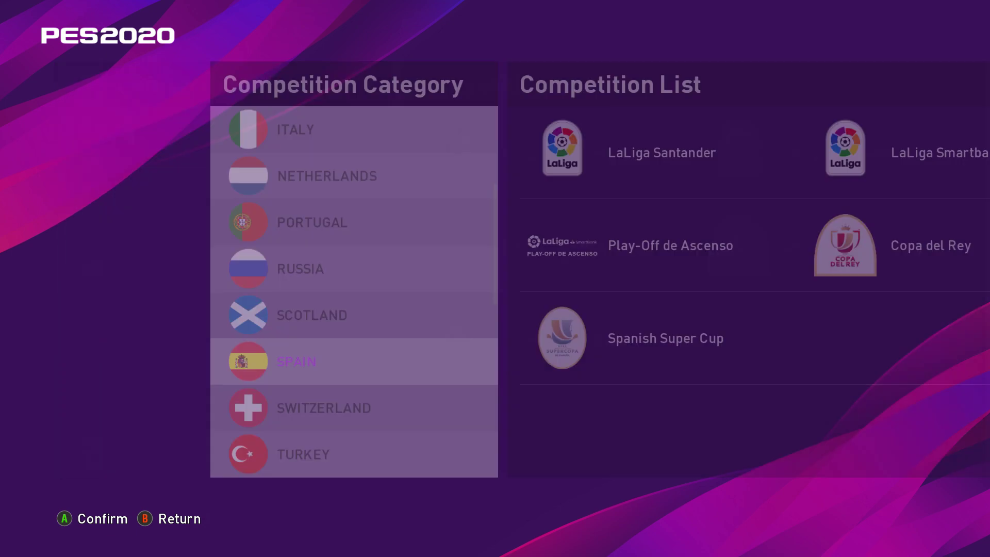
{"action": "key", "text": "Up"}
{"action": "key", "text": "Up"}
{"action": "key", "text": "Up"}
{"action": "key", "text": "Up"}
{"action": "key", "text": "Up"}
{"action": "key", "text": "Return"}
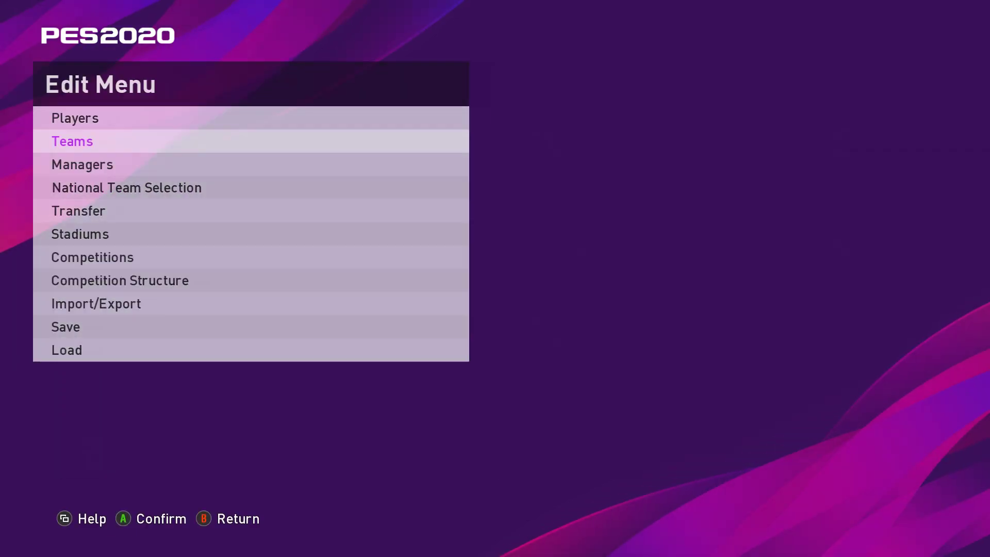
{"action": "key", "text": "Down"}
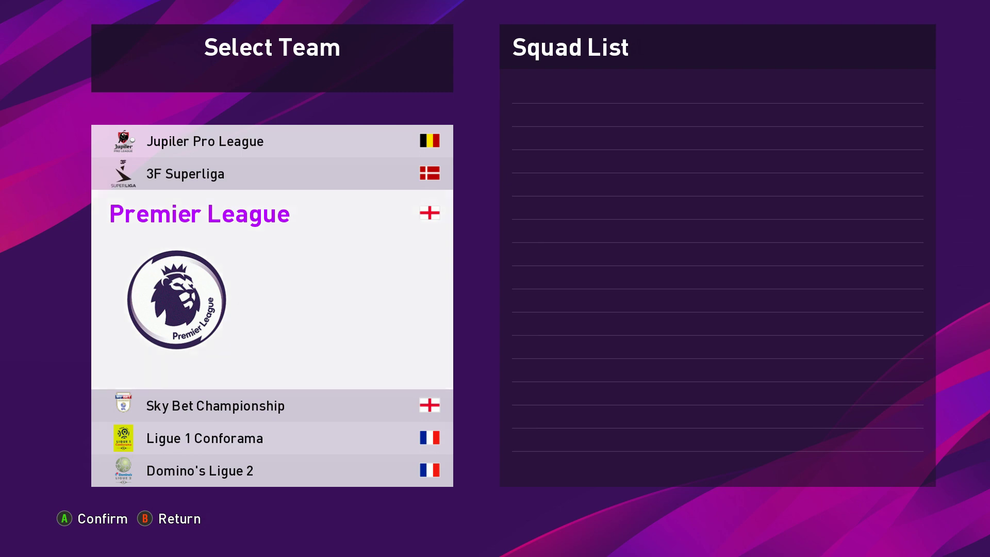
Step: Examine the names, emblems and squads of the Premier League teams from Arsenal to Everton
{"action": "key", "text": "Return"}
{"action": "key", "text": "Down"}
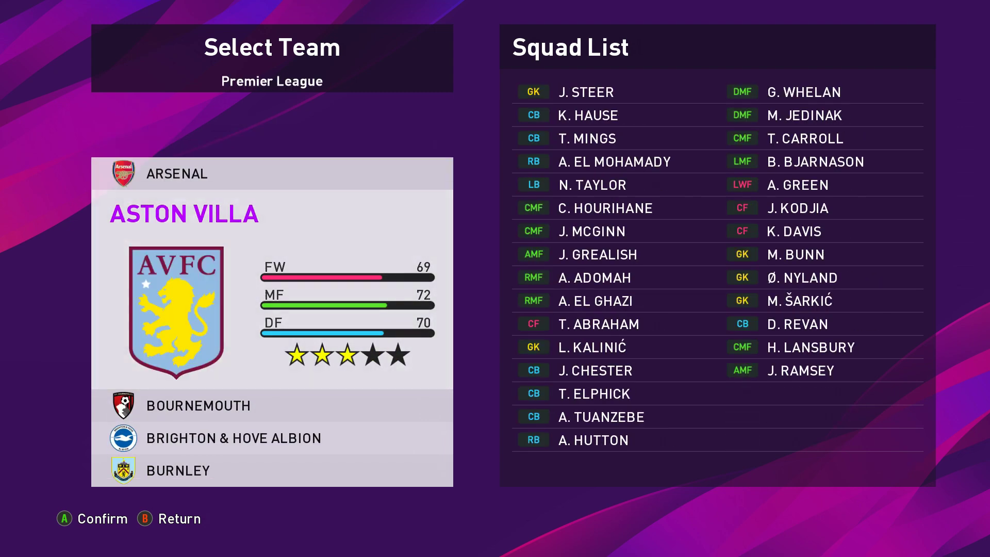
{"action": "key", "text": "Down"}
{"action": "key", "text": "Down"}
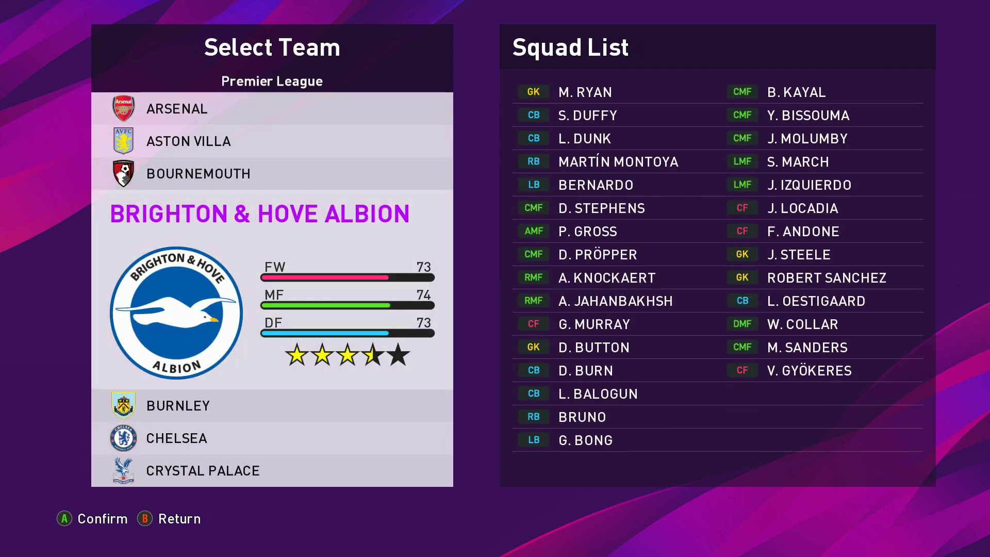
{"action": "key", "text": "Down"}
{"action": "key", "text": "Down"}
{"action": "key", "text": "Down"}
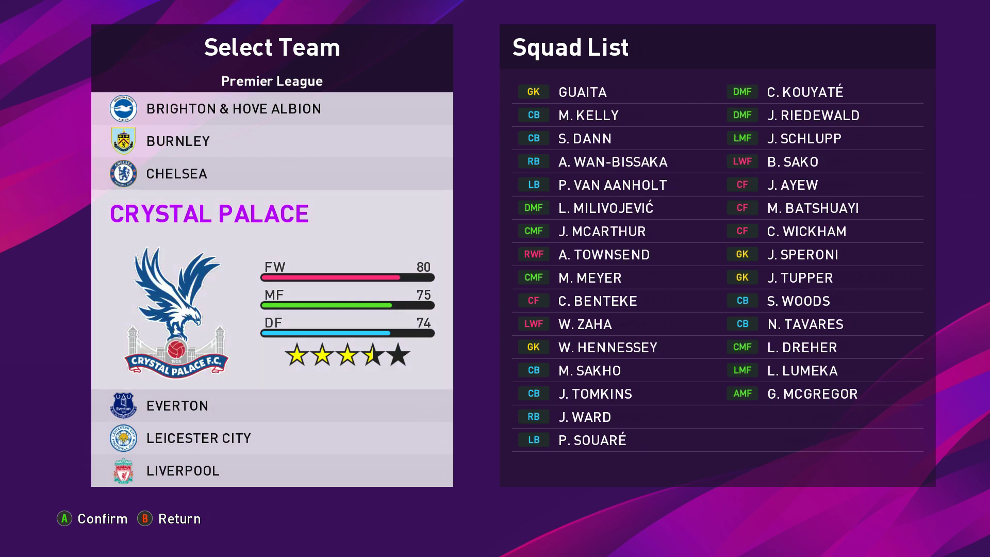
{"action": "key", "text": "Down"}
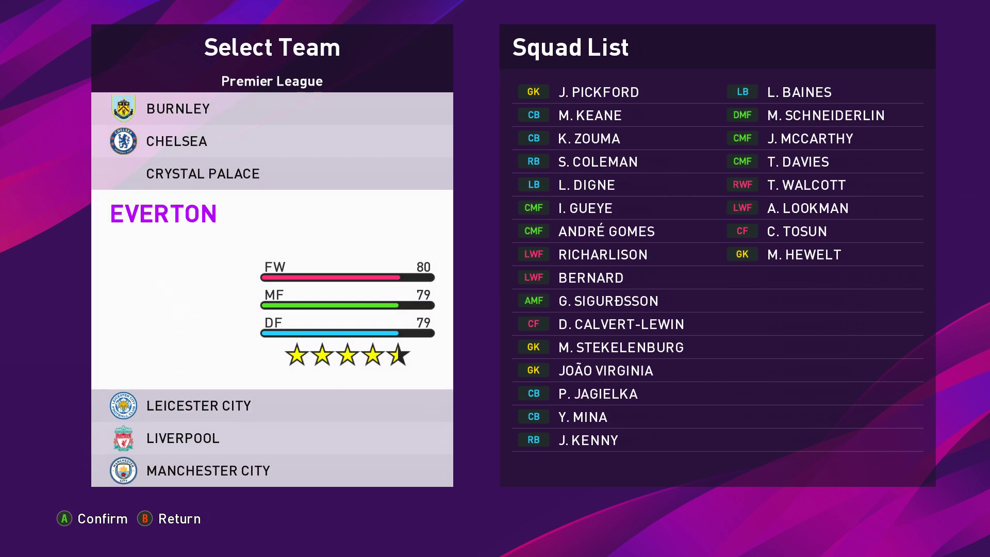
Step: Open Everton's team settings, check its first and second outfield strips, and return to the league list
{"action": "key", "text": "Return"}
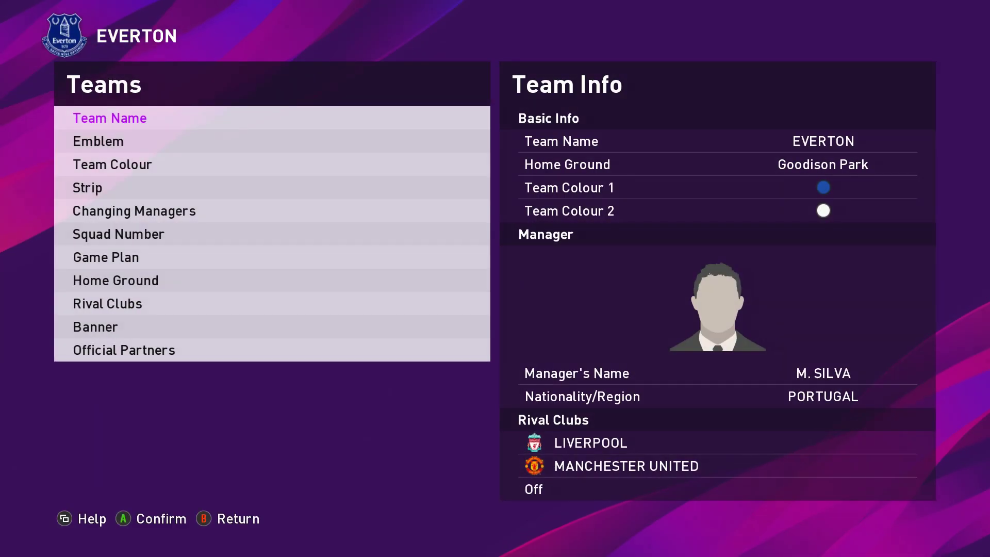
{"action": "key", "text": "Down"}
{"action": "key", "text": "Down"}
{"action": "key", "text": "Up"}
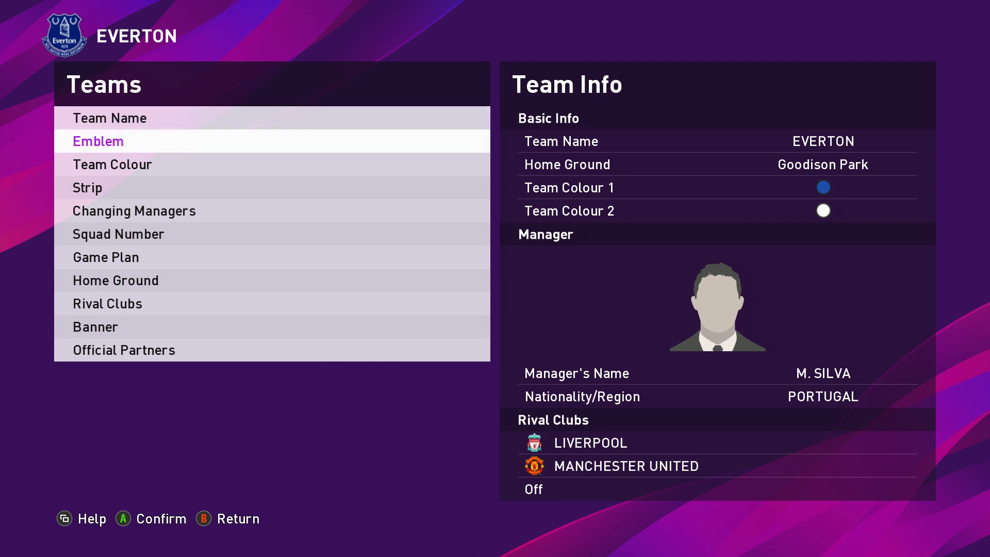
{"action": "key", "text": "Down"}
{"action": "key", "text": "Return"}
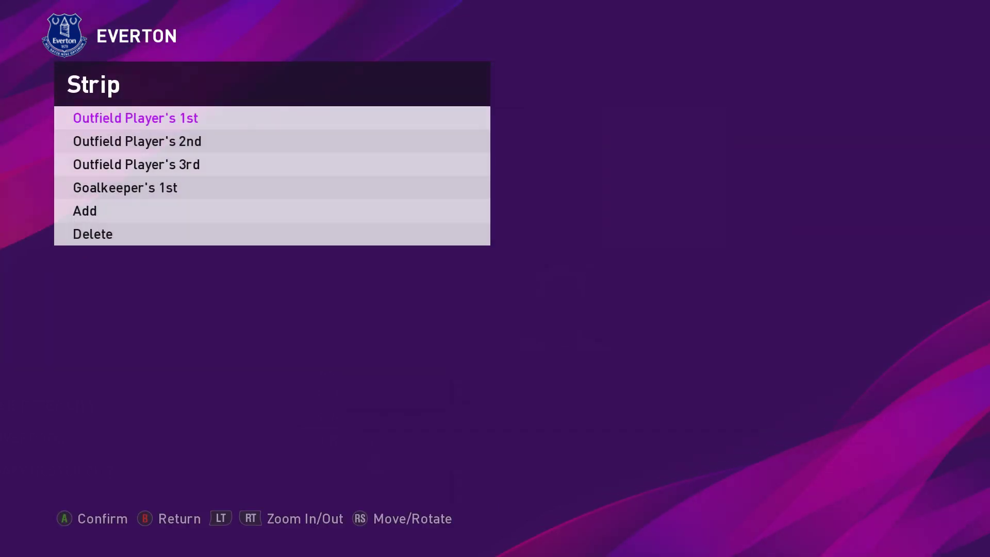
{"action": "key", "text": "Return"}
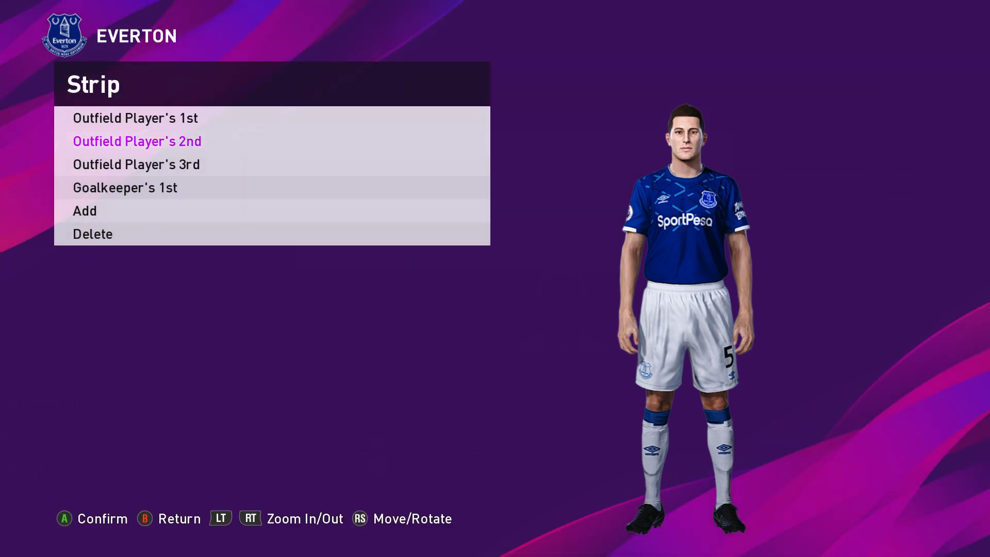
{"action": "key", "text": "Return"}
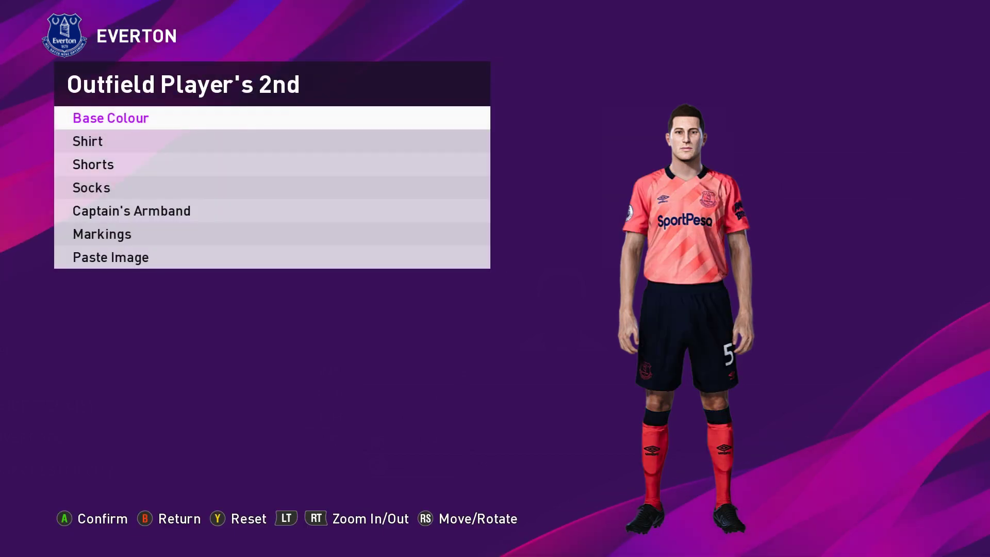
{"action": "key", "text": "Escape"}
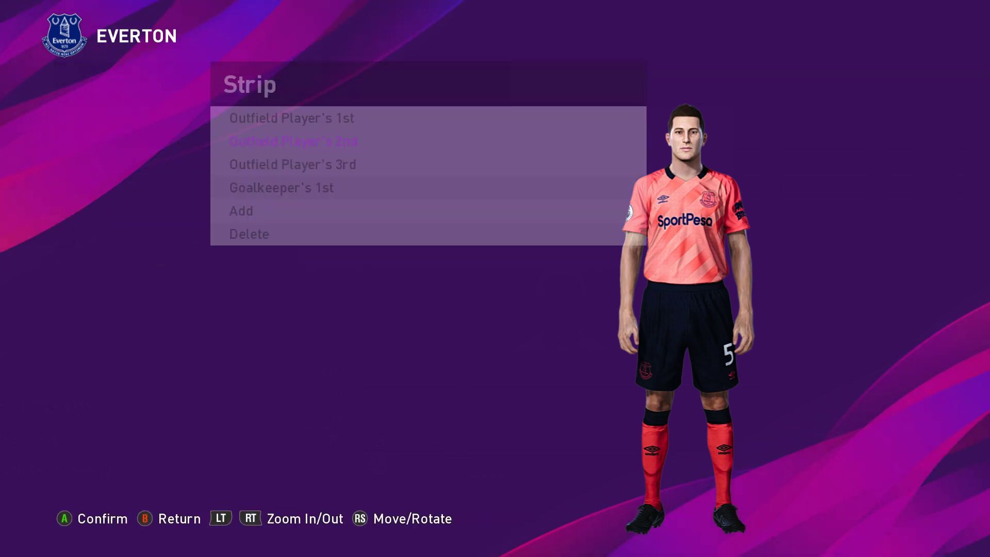
{"action": "key", "text": "Escape"}
{"action": "key", "text": "Down"}
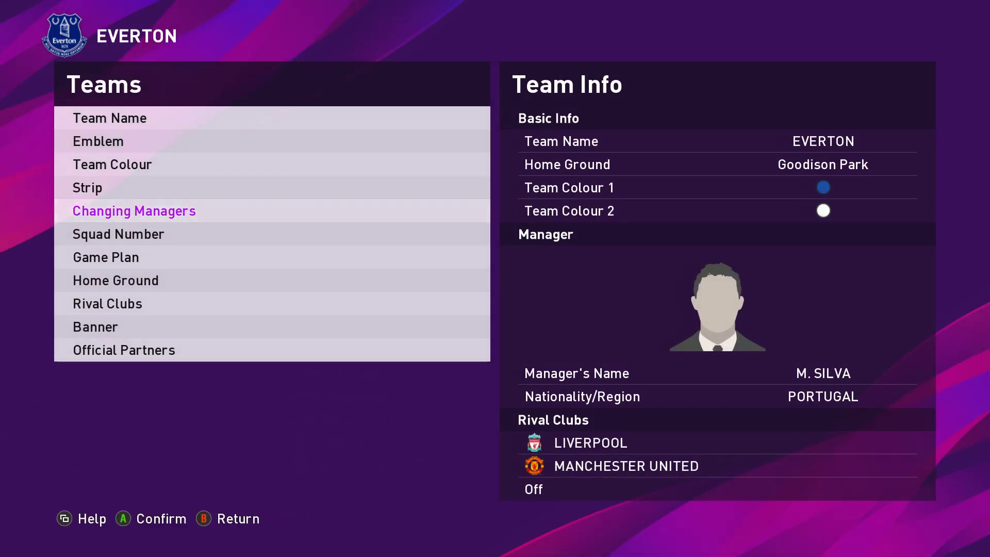
{"action": "key", "text": "Return"}
{"action": "key", "text": "Escape"}
Step: Open Serie A TIM and examine its teams' names, emblems and squads as far as Lazio
{"action": "key", "text": "Down"}
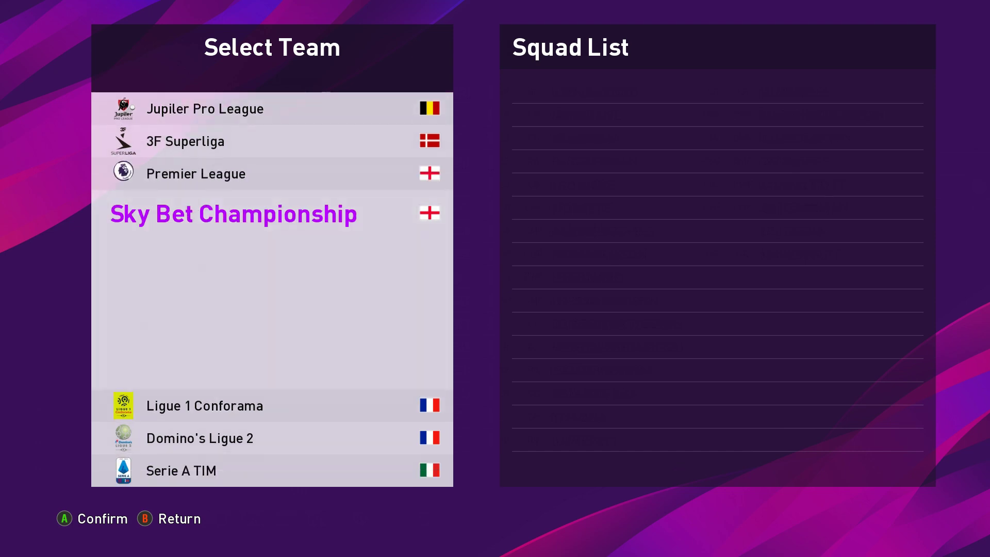
{"action": "key", "text": "Down"}
{"action": "key", "text": "Down"}
{"action": "key", "text": "Down"}
{"action": "key", "text": "Return"}
{"action": "key", "text": "Down"}
{"action": "key", "text": "Down"}
{"action": "key", "text": "Down"}
{"action": "key", "text": "Down"}
{"action": "key", "text": "Down"}
{"action": "key", "text": "Down"}
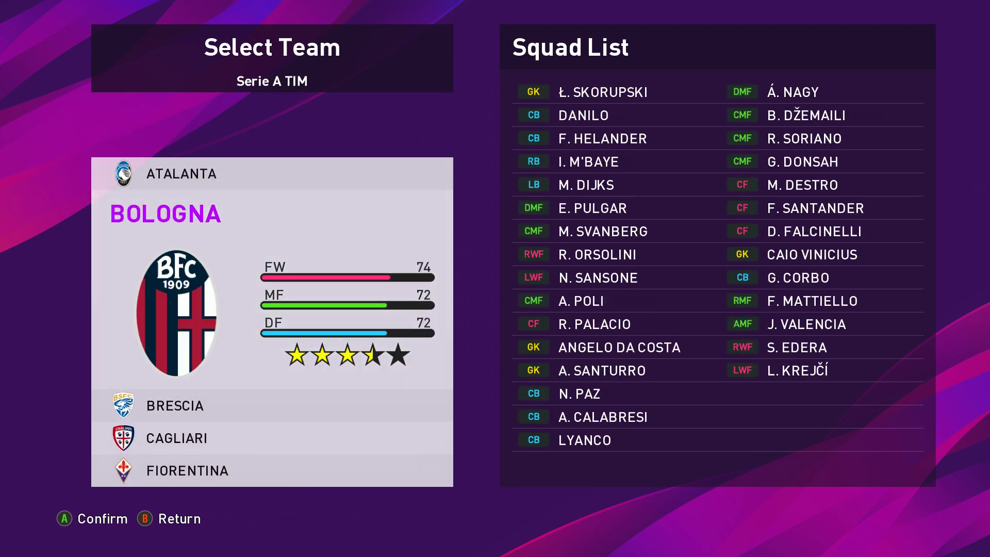
{"action": "key", "text": "Down"}
{"action": "key", "text": "Down"}
{"action": "key", "text": "Down"}
{"action": "key", "text": "Down"}
{"action": "key", "text": "Down"}
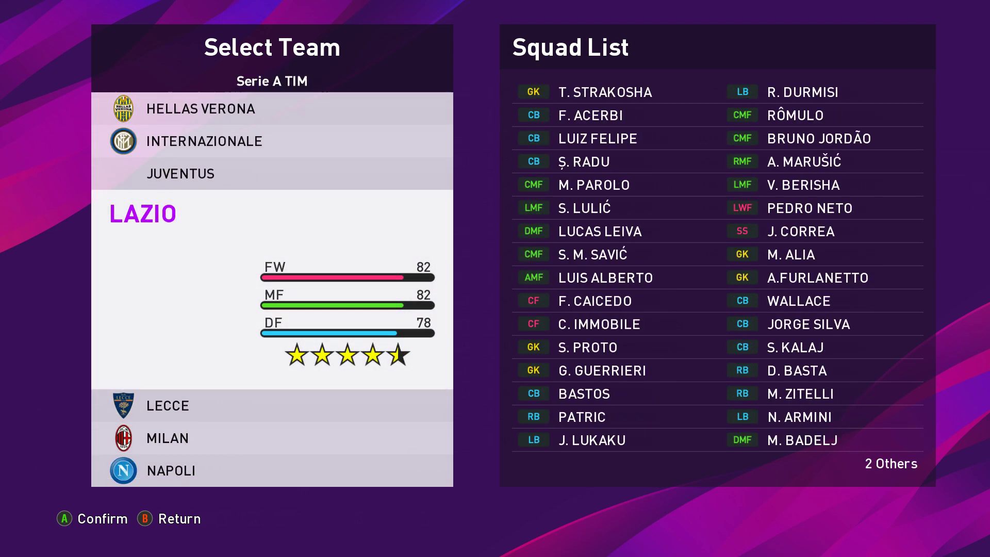
Step: Open Serie BKT and examine its teams' names, emblems and squads from Pescara to Spezia
{"action": "key", "text": "Escape"}
{"action": "key", "text": "Down"}
{"action": "key", "text": "Return"}
{"action": "key", "text": "Down"}
{"action": "key", "text": "Down"}
{"action": "key", "text": "Down"}
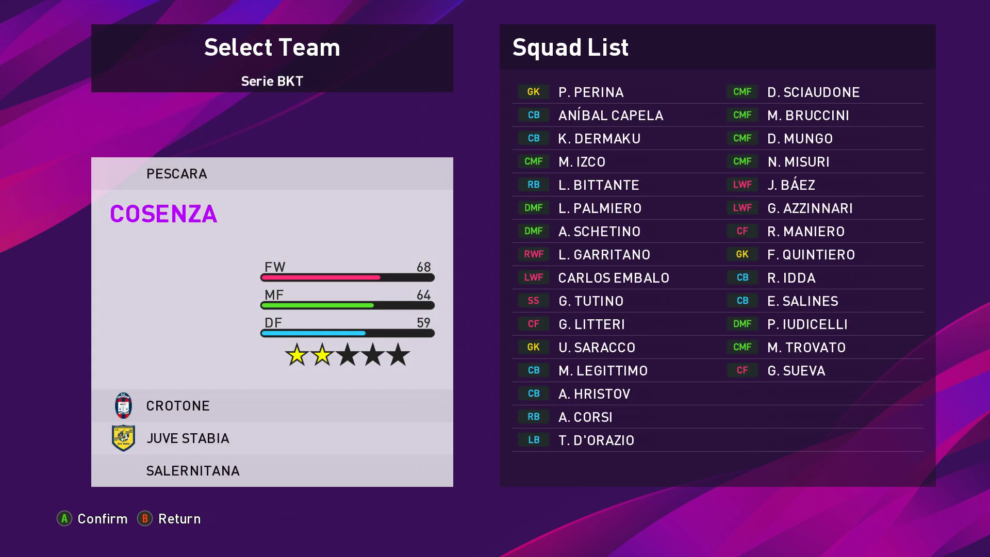
{"action": "key", "text": "Down"}
{"action": "key", "text": "Down"}
{"action": "key", "text": "Down"}
{"action": "key", "text": "Down"}
{"action": "key", "text": "Down"}
{"action": "key", "text": "Down"}
{"action": "key", "text": "Down"}
{"action": "key", "text": "Down"}
{"action": "key", "text": "Down"}
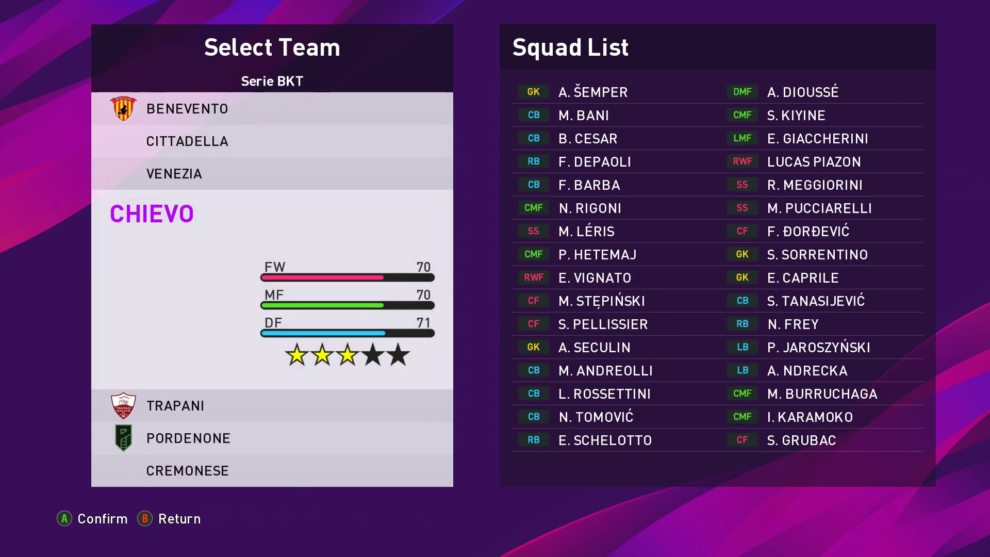
{"action": "key", "text": "Down"}
{"action": "key", "text": "Down"}
{"action": "key", "text": "Down"}
{"action": "key", "text": "Down"}
{"action": "key", "text": "Down"}
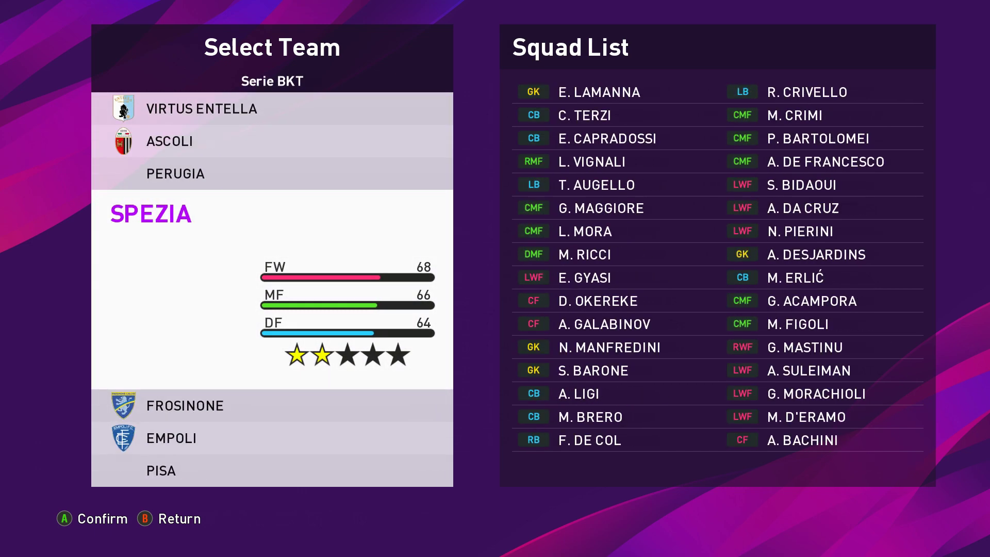
Step: Return to the league list and review the European league names and logos from Jupiler Pro League to Other European Leagues
{"action": "key", "text": "Escape"}
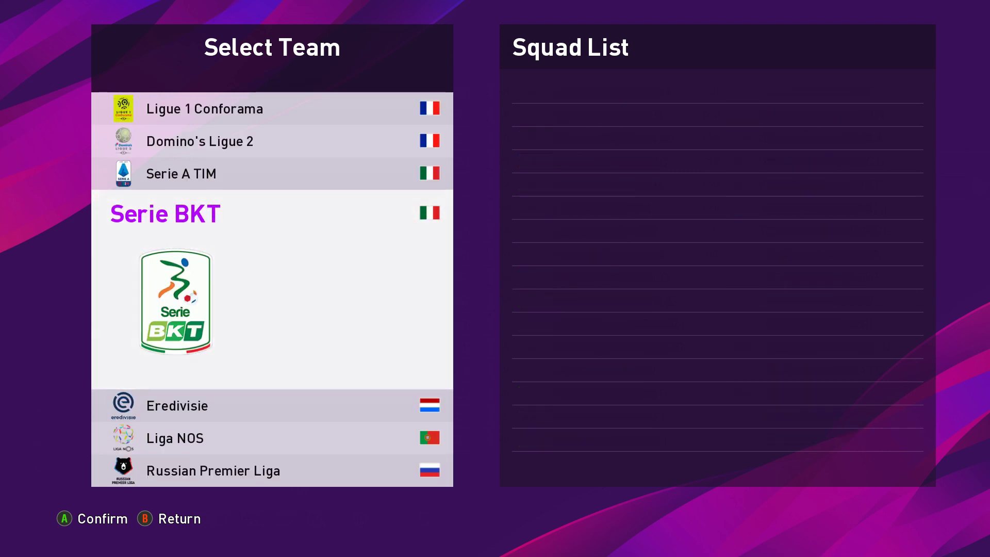
{"action": "key", "text": "Up"}
{"action": "key", "text": "Up"}
{"action": "key", "text": "Up"}
{"action": "key", "text": "Up"}
{"action": "key", "text": "Up"}
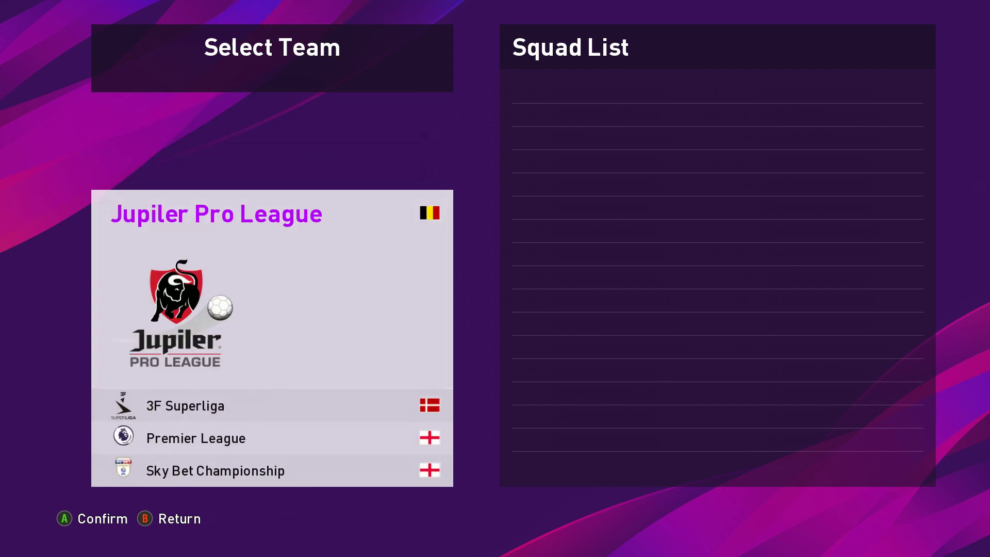
{"action": "key", "text": "Down"}
{"action": "key", "text": "Down"}
{"action": "key", "text": "Down"}
{"action": "key", "text": "Down"}
{"action": "key", "text": "Down"}
{"action": "key", "text": "Down"}
{"action": "key", "text": "Down"}
{"action": "key", "text": "Down"}
{"action": "key", "text": "Down"}
{"action": "key", "text": "Down"}
{"action": "key", "text": "Down"}
{"action": "key", "text": "Down"}
{"action": "key", "text": "Down"}
{"action": "key", "text": "Down"}
{"action": "key", "text": "Down"}
{"action": "key", "text": "Down"}
{"action": "key", "text": "Down"}
{"action": "key", "text": "Down"}
{"action": "key", "text": "Down"}
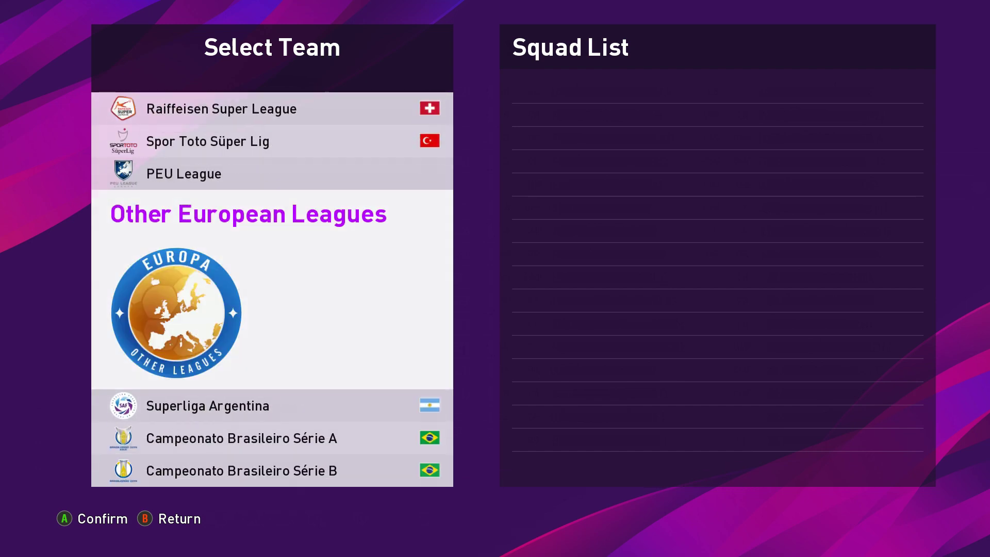
Step: Review the Latin American and Asian league names and logos down to the Europe national team category
{"action": "key", "text": "Down"}
{"action": "key", "text": "Down"}
{"action": "key", "text": "Down"}
{"action": "key", "text": "Down"}
{"action": "key", "text": "Down"}
{"action": "key", "text": "Down"}
{"action": "key", "text": "Down"}
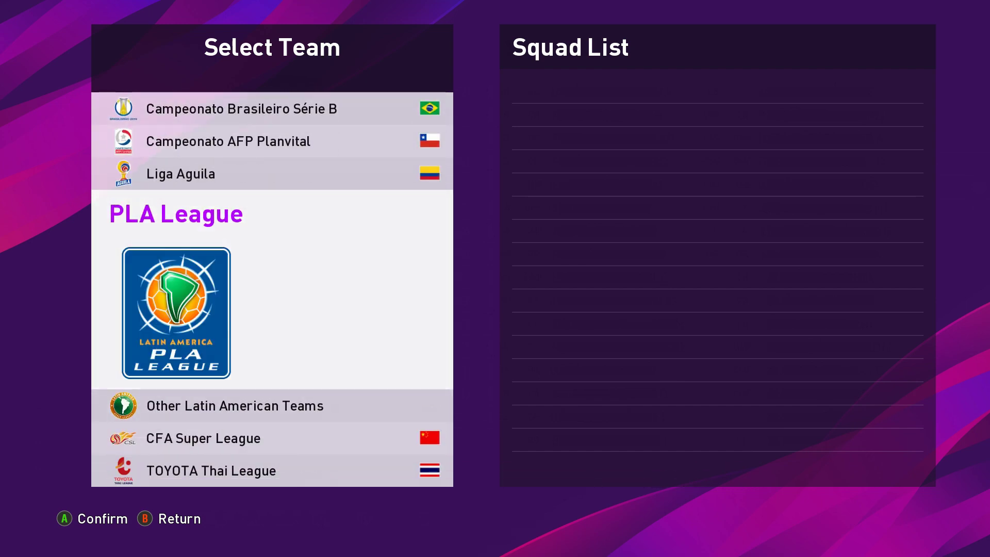
{"action": "key", "text": "Down"}
{"action": "key", "text": "Down"}
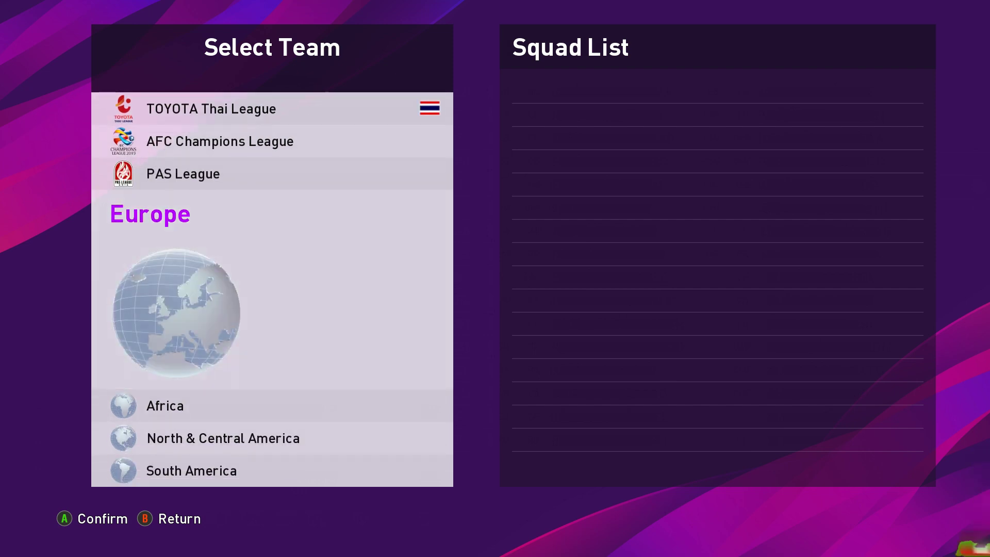
Step: Reopen Serie BKT and recheck the emblems and squads of its teams up to Pescara and back down to Crotone
{"action": "key", "text": "Up"}
{"action": "key", "text": "Up"}
{"action": "key", "text": "Up"}
{"action": "key", "text": "Up"}
{"action": "key", "text": "Up"}
{"action": "key", "text": "Up"}
{"action": "key", "text": "Up"}
{"action": "key", "text": "Up"}
{"action": "key", "text": "Up"}
{"action": "key", "text": "Up"}
{"action": "key", "text": "Up"}
{"action": "key", "text": "Up"}
{"action": "key", "text": "Up"}
{"action": "key", "text": "Up"}
{"action": "key", "text": "Up"}
{"action": "key", "text": "Up"}
{"action": "key", "text": "Up"}
{"action": "key", "text": "Up"}
{"action": "key", "text": "Up"}
{"action": "key", "text": "Up"}
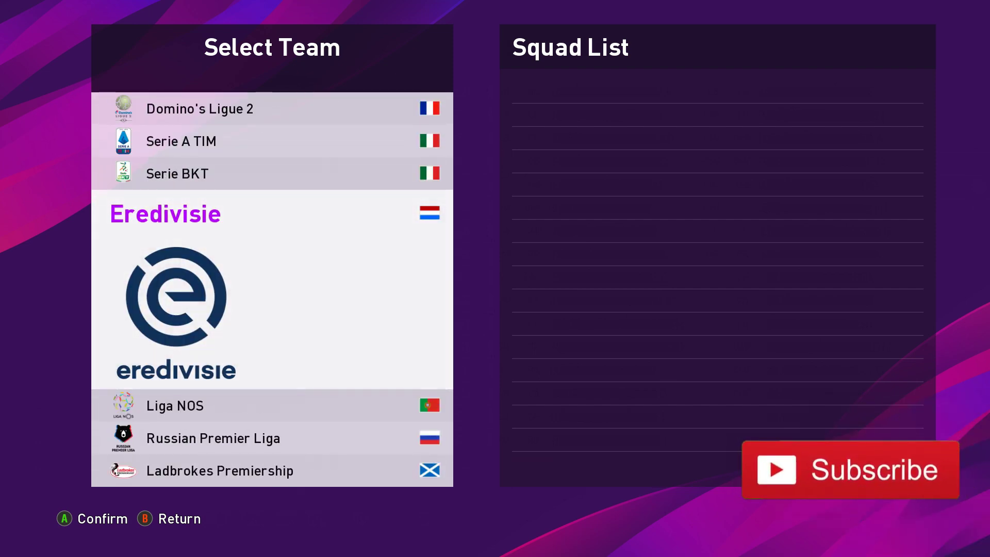
{"action": "key", "text": "Up"}
{"action": "key", "text": "Return"}
{"action": "key", "text": "Up"}
{"action": "key", "text": "Up"}
{"action": "key", "text": "Up"}
{"action": "key", "text": "Up"}
{"action": "key", "text": "Up"}
{"action": "key", "text": "Up"}
{"action": "key", "text": "Up"}
{"action": "key", "text": "Up"}
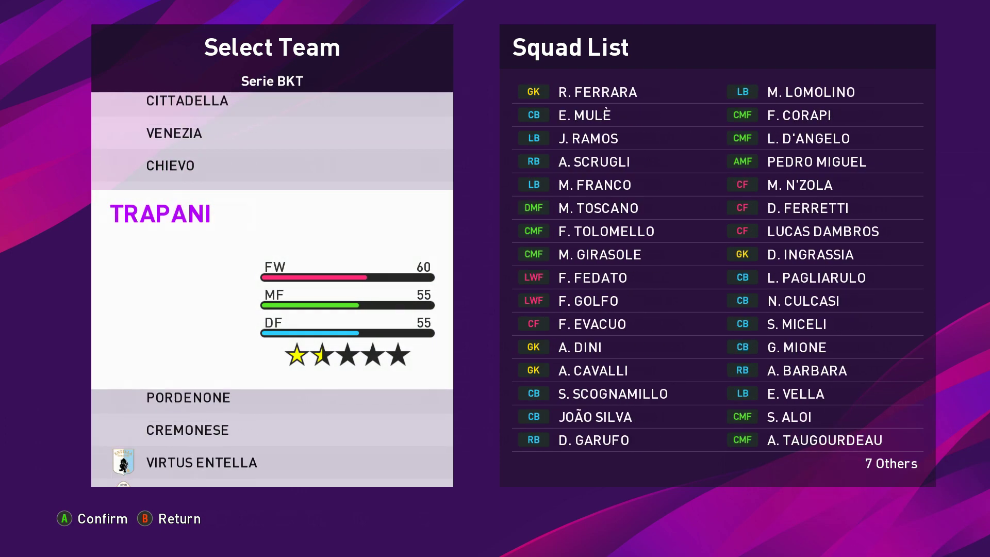
{"action": "key", "text": "Up"}
{"action": "key", "text": "Up"}
{"action": "key", "text": "Up"}
{"action": "key", "text": "Up"}
{"action": "key", "text": "Up"}
{"action": "key", "text": "Up"}
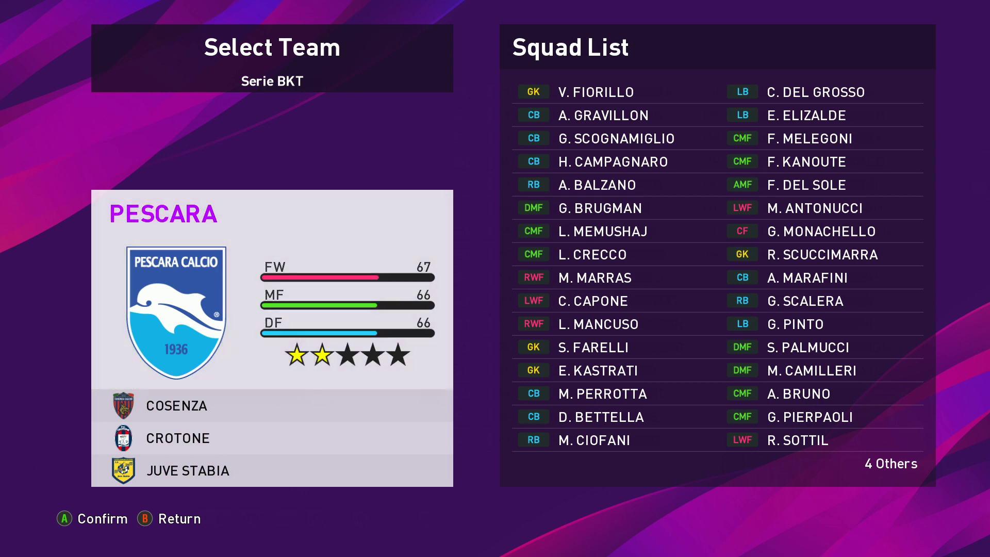
{"action": "key", "text": "Down"}
{"action": "key", "text": "Down"}
{"action": "key", "text": "Down"}
{"action": "key", "text": "Down"}
{"action": "key", "text": "Down"}
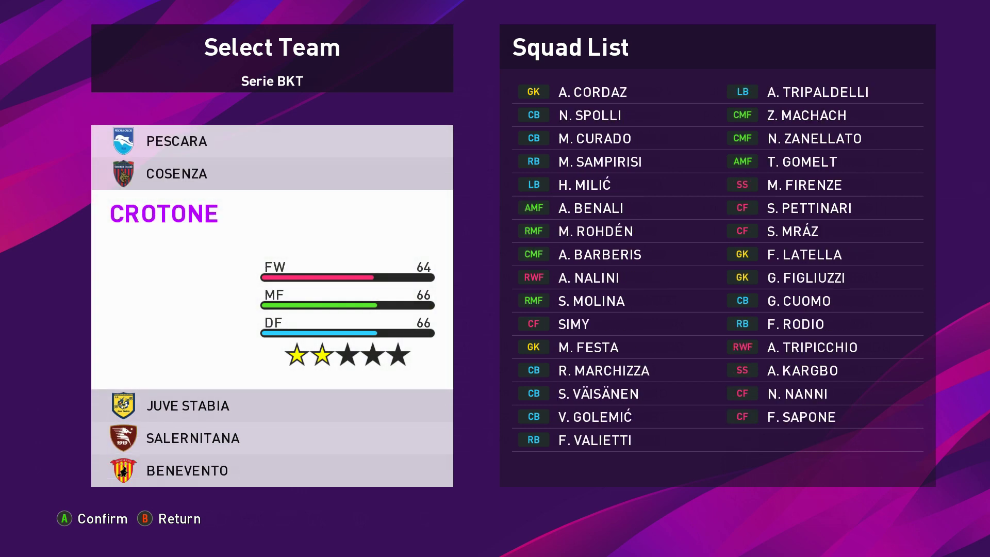